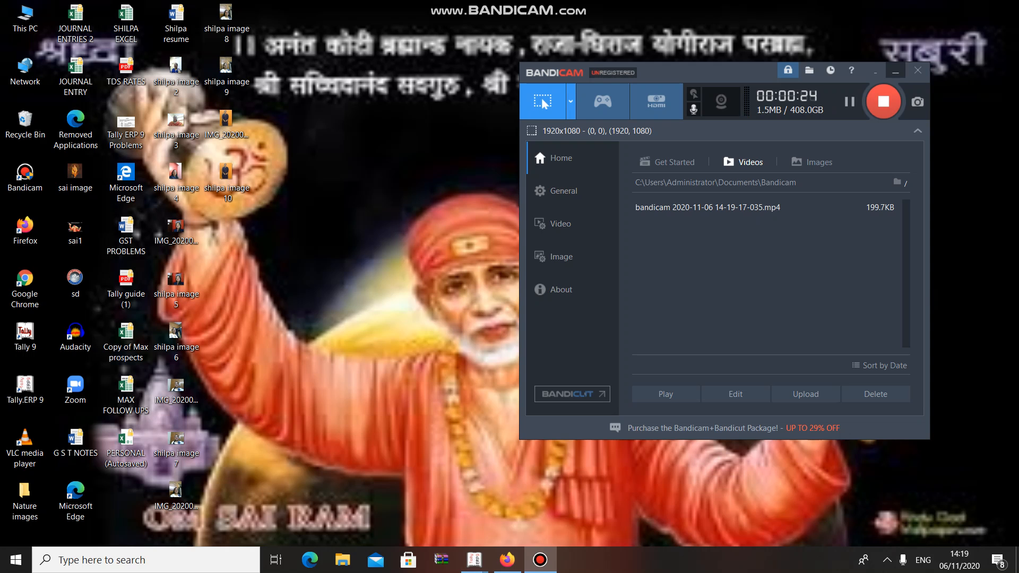
- Switch to the Tally.ERP 9:9000 window and return to the Gateway of Tally
click(874, 71)
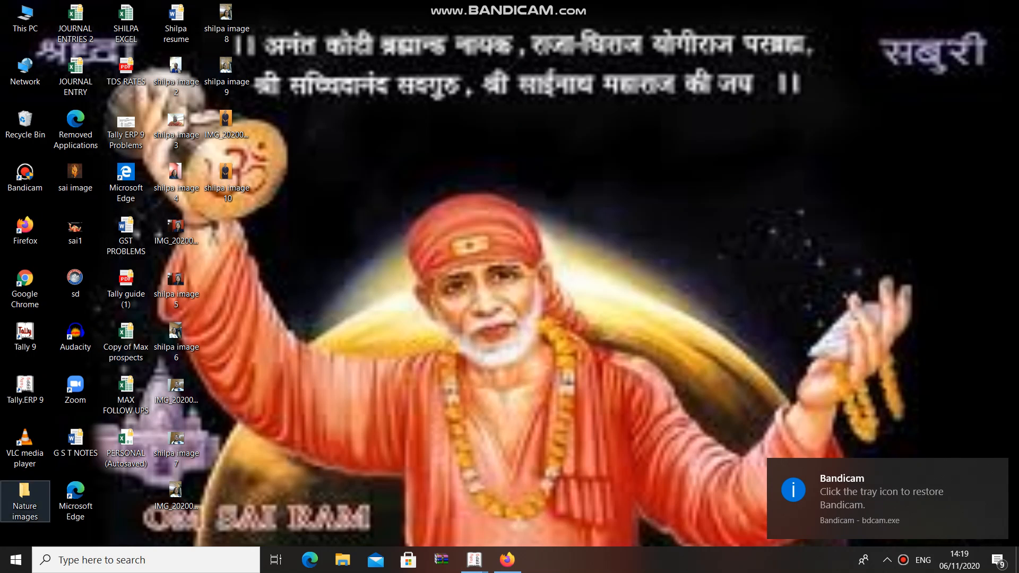
mouse_move(474, 559)
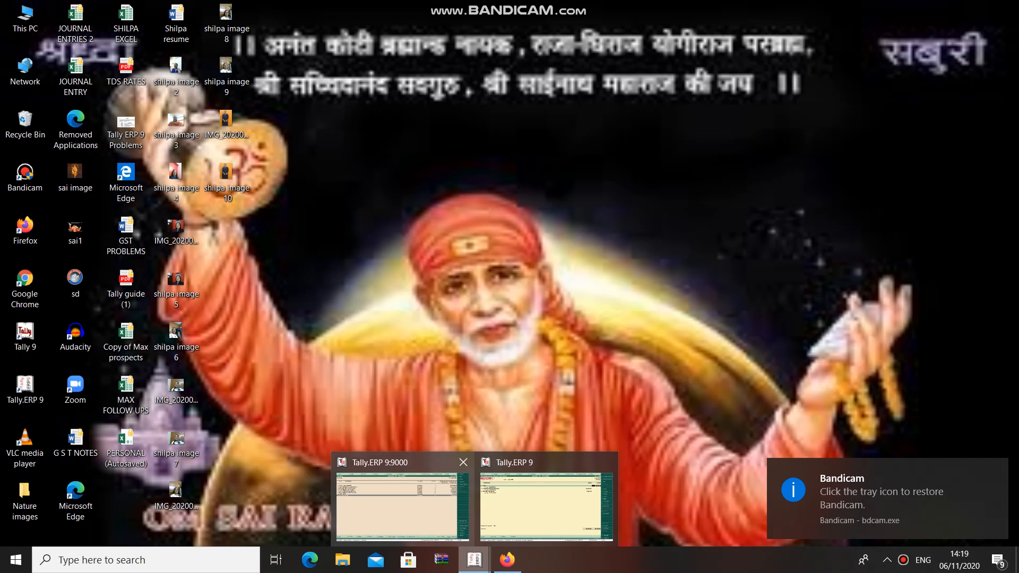
click(402, 499)
key(Escape)
key(Escape)
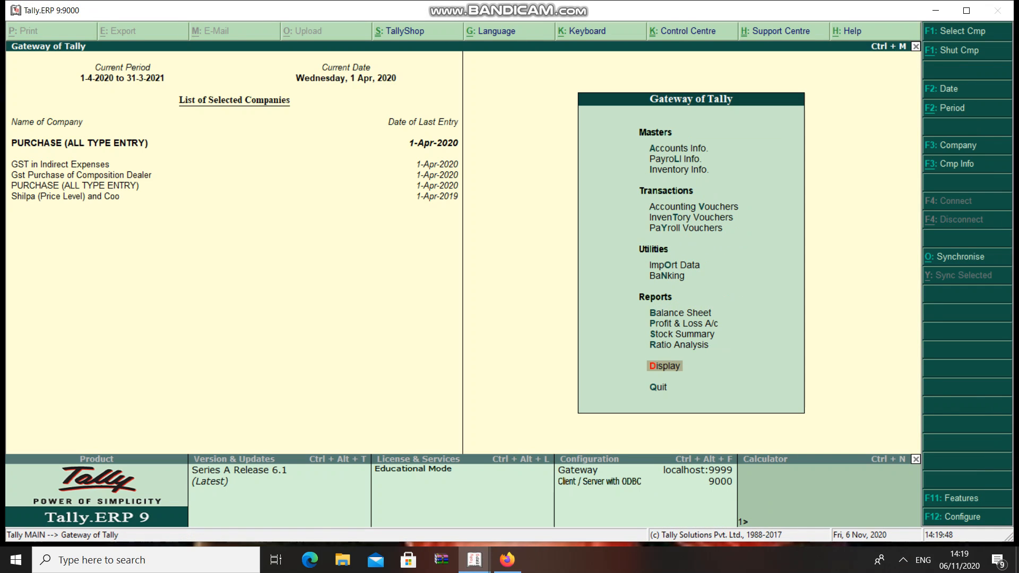
- Open the Statutory & Taxation features of the company PURCHASE (ALL TYPE ENTRY)
key(F11)
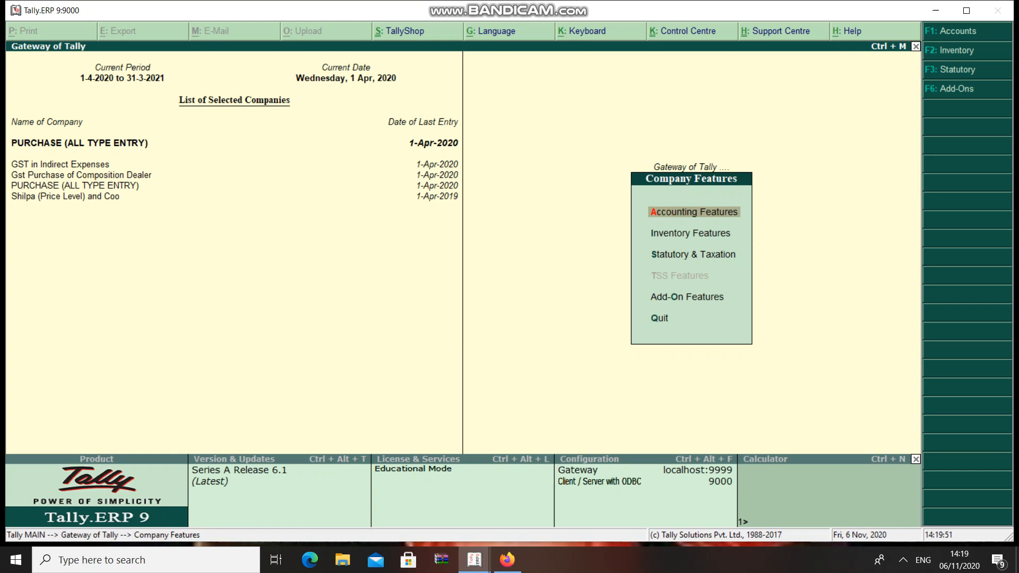
key(Down)
key(Down)
key(Return)
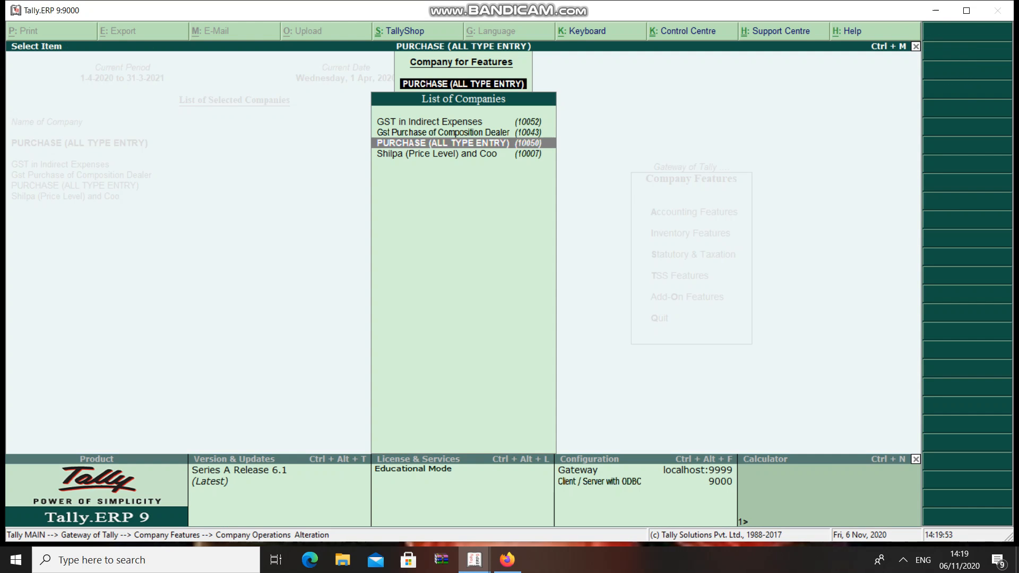
key(Return)
key(Return)
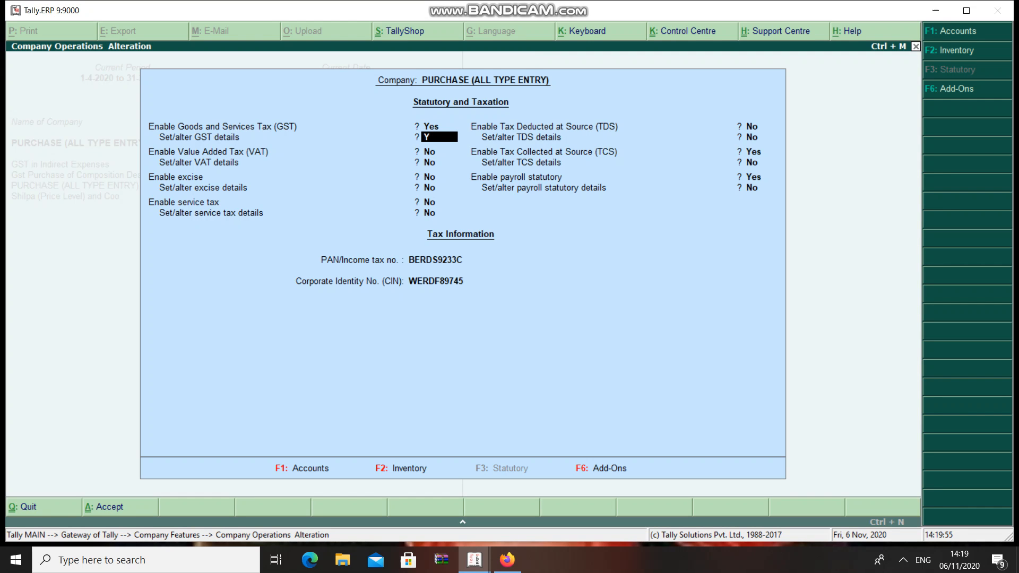
- Review the company's GST details, including state, registration type, GSTIN/UIN and applicable date, and return to the statutory features
key(Return)
key(Return)
key(Return)
key(Return)
key(Return)
key(Return)
key(Return)
key(Return)
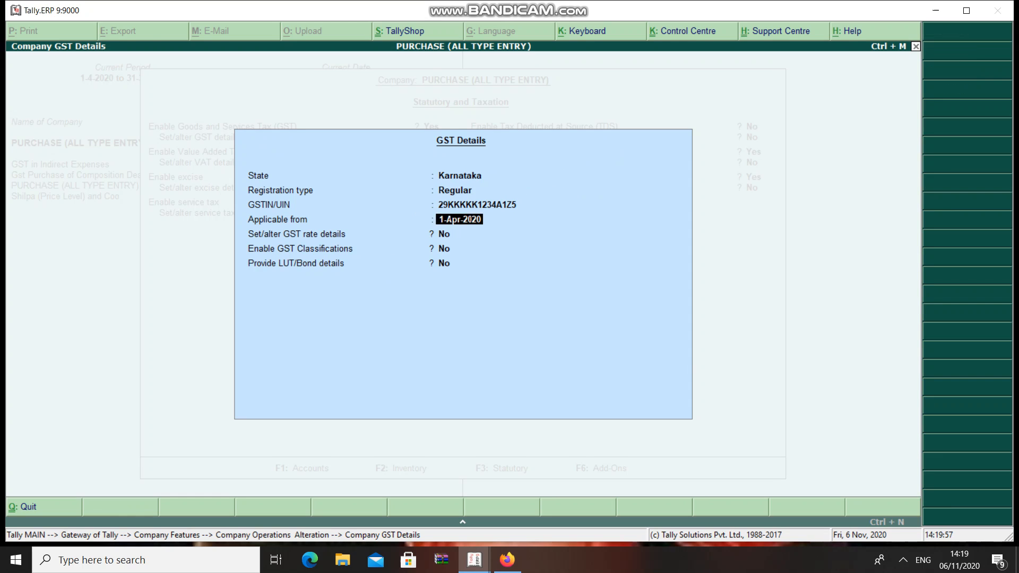
key(Return)
key(Return)
key(Return)
key(Return)
key(Return)
key(Return)
key(Return)
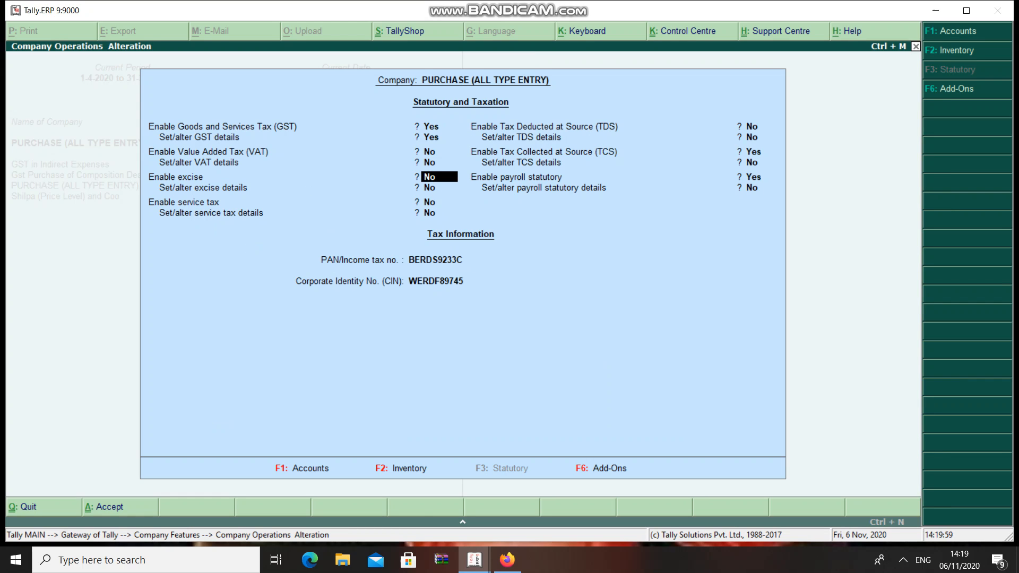
- Check the remaining excise, service tax and tax information fields, and return to the Gateway of Tally
key(Return)
key(Return)
key(Return)
key(Return)
key(Return)
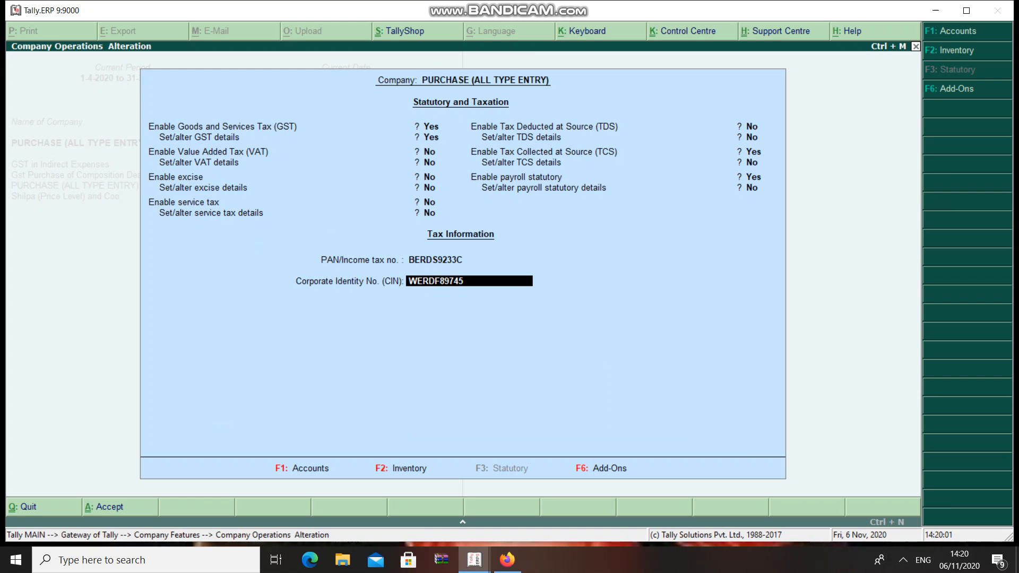
key(Escape)
key(Escape)
key(Escape)
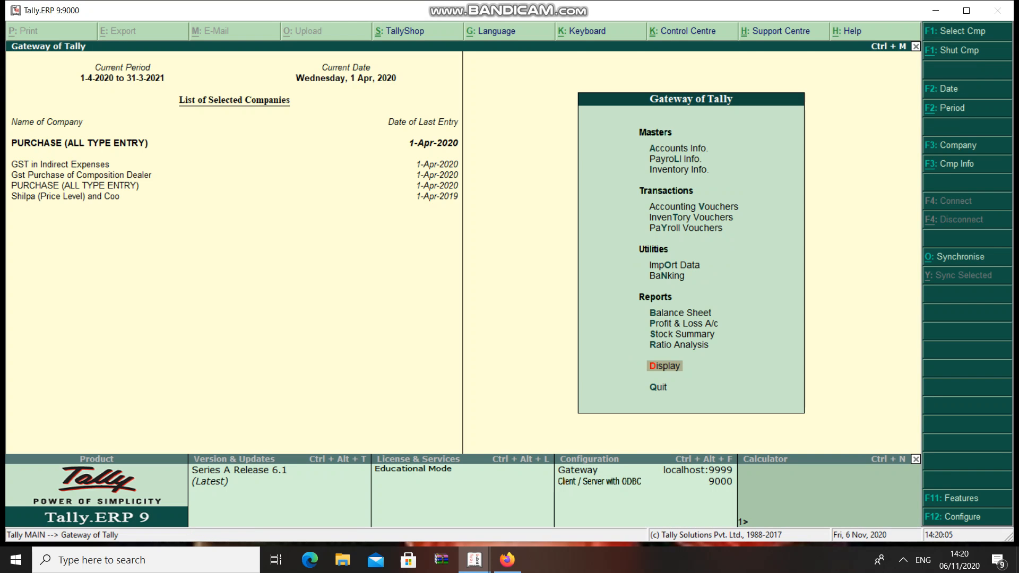
key(a)
key(l)
key(Down)
key(Return)
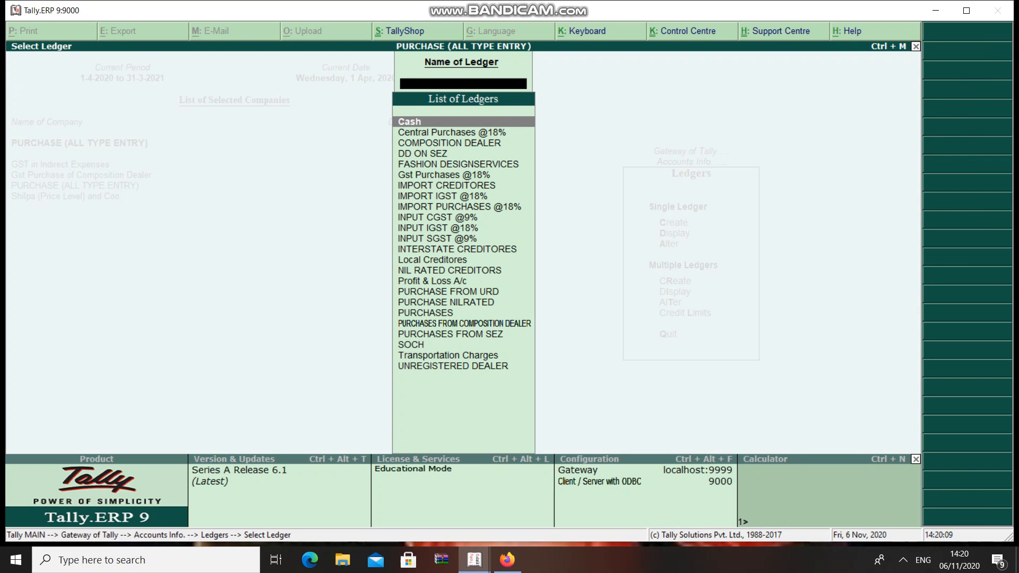
key(Down)
key(Return)
key(Return)
key(Return)
key(Return)
key(Return)
key(Return)
key(Return)
key(Return)
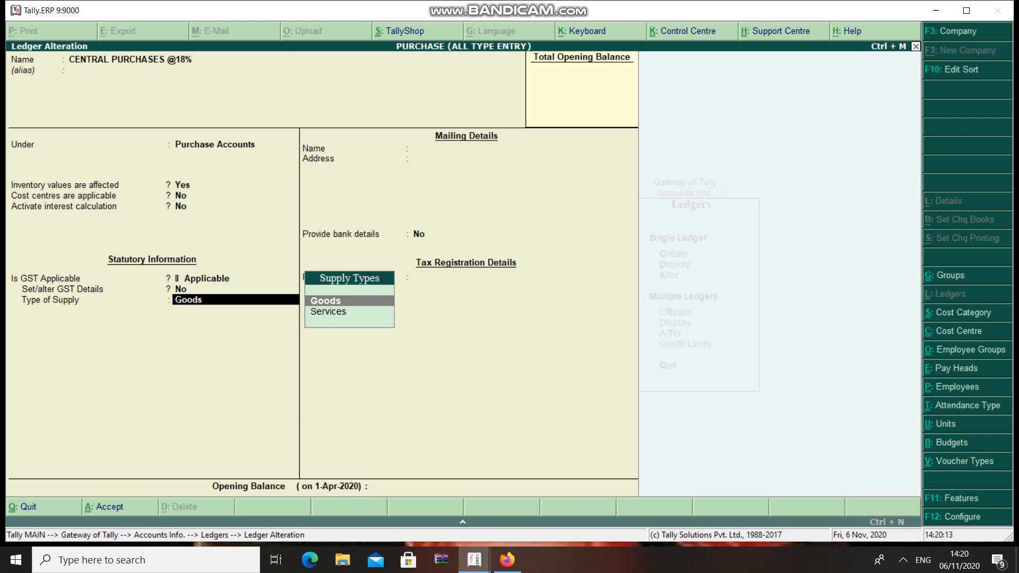
key(BackSpace)
key(y)
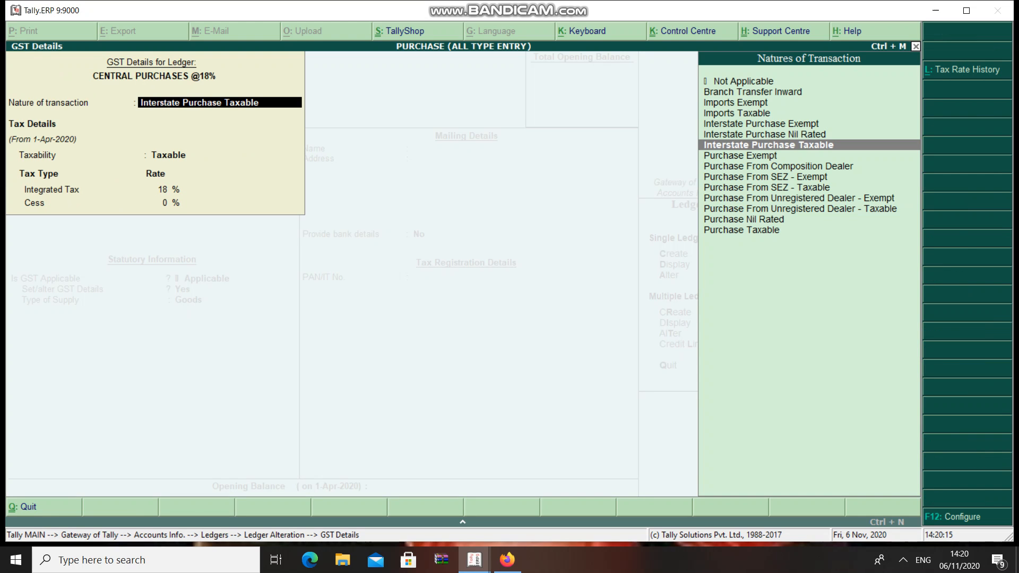
key(Return)
key(Return)
key(Return)
key(Return)
key(Return)
key(Return)
key(Return)
- Open the COMPOSITION DEALER ledger and go through its group, mailing and tax registration fields
key(Down)
key(Return)
key(Return)
key(Return)
key(Return)
key(Return)
key(Return)
key(Return)
key(Return)
key(Return)
key(Return)
key(Return)
key(Return)
key(Return)
- Show the GST details of COMPOSITION DEALER and review its registration type, GSTIN/UIN and party type
key(y)
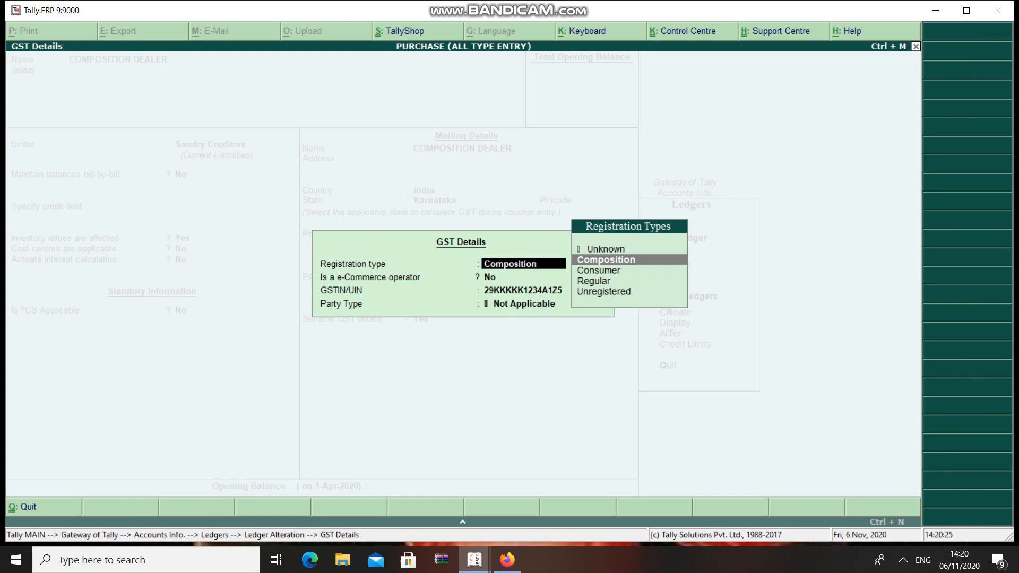
key(Return)
key(Return)
key(Return)
key(Return)
key(Return)
key(Return)
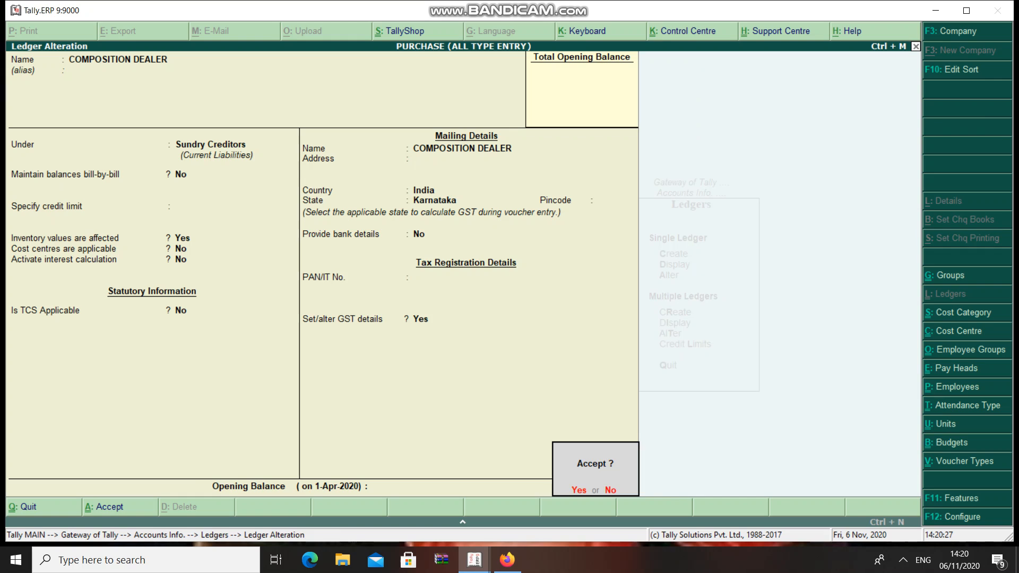
key(Down)
key(Return)
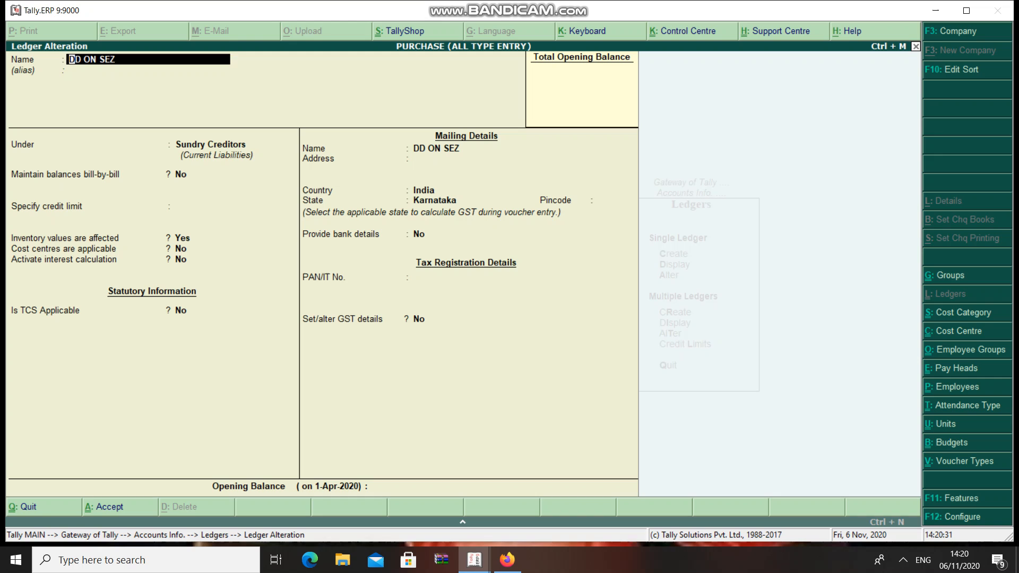
key(Return)
key(Escape)
key(Return)
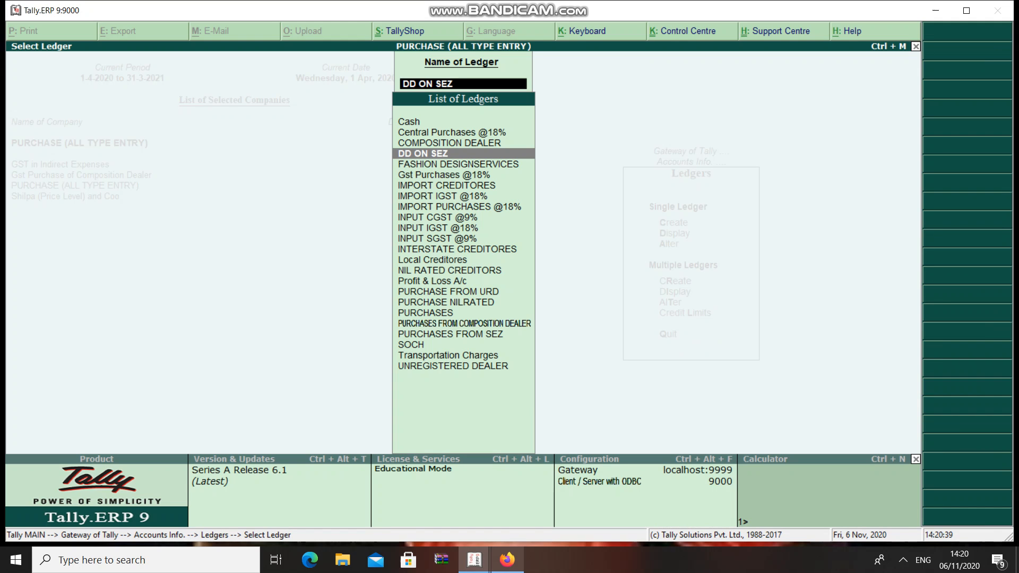
- Switch to Firefox, read the Google results for "sez means", and return to Tally
click(506, 559)
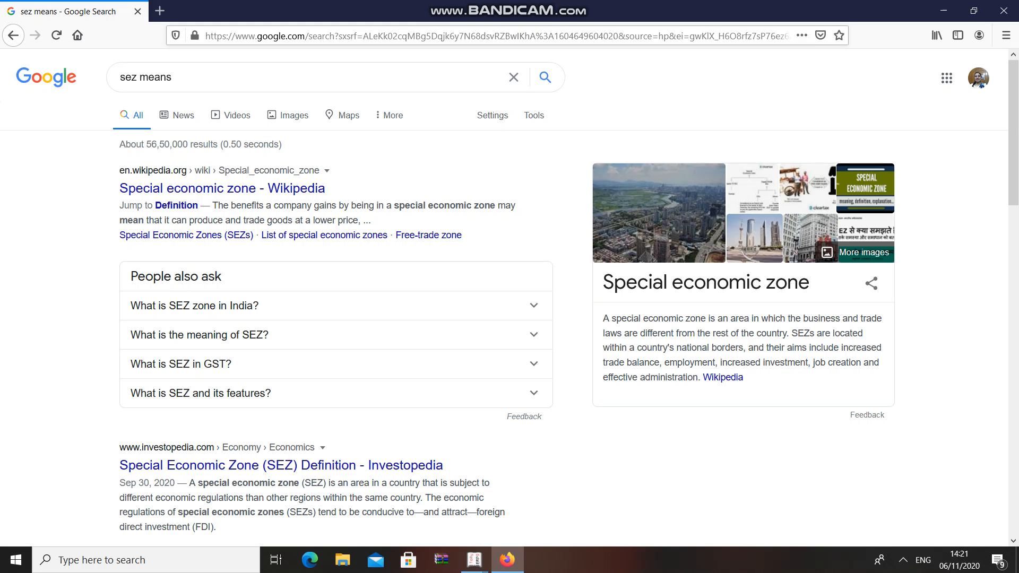
click(943, 10)
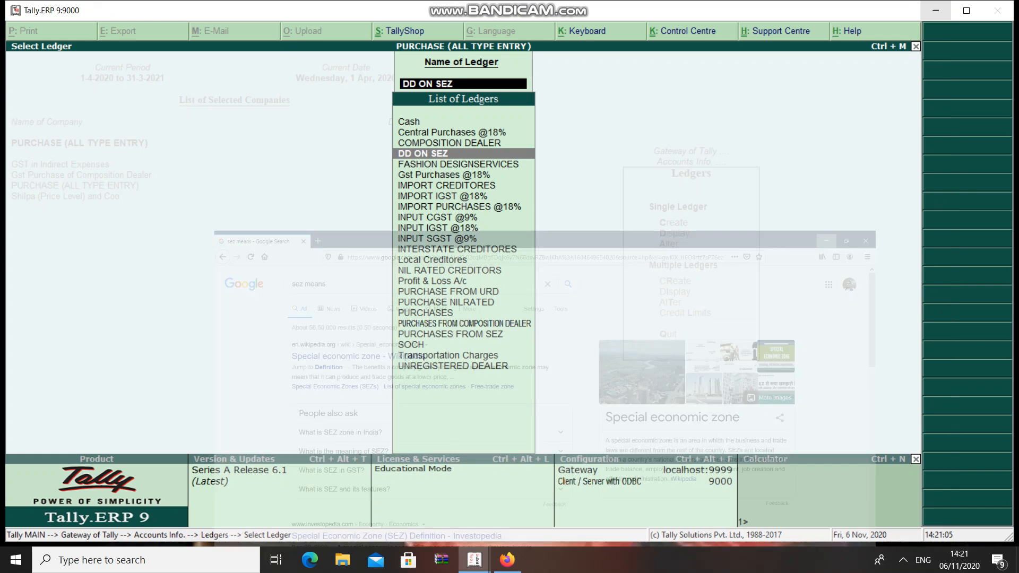
- Open the DD ON SEZ ledger and go through its fields up to the GST details option
key(Return)
key(Return)
key(Return)
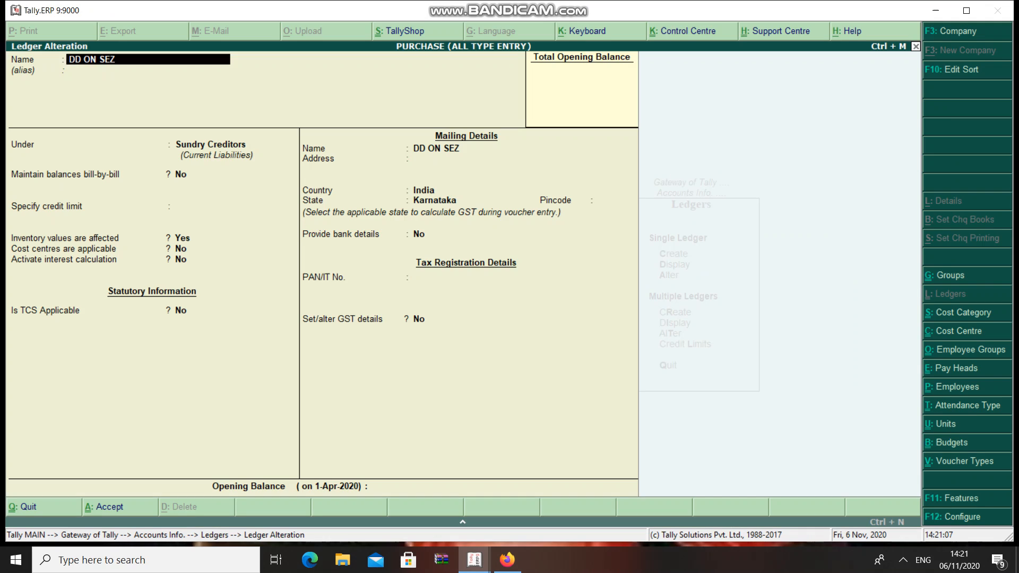
key(Return)
key(Return)
key(Return)
key(Return)
key(Return)
key(Return)
key(Return)
key(Return)
key(Return)
key(Return)
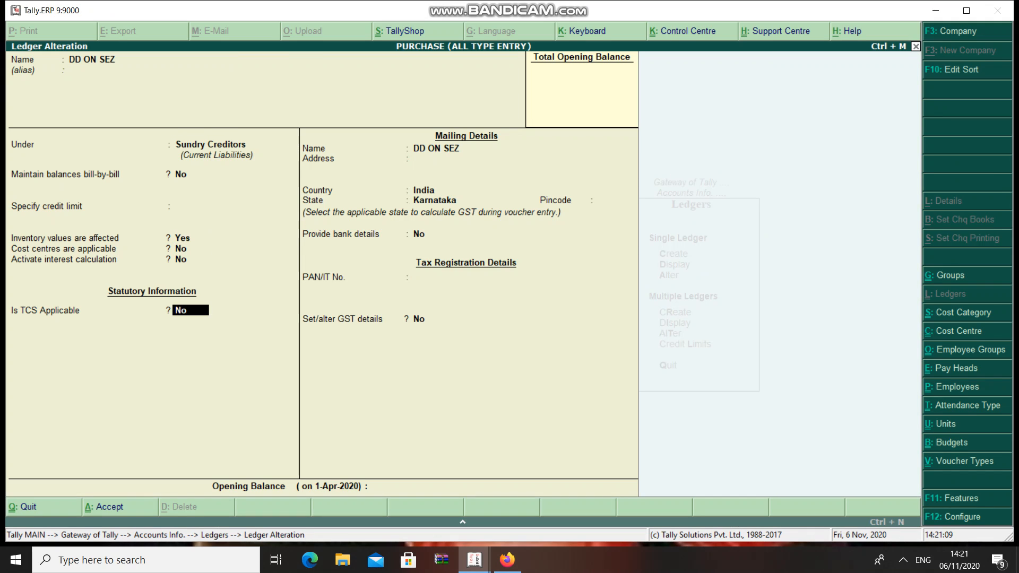
key(Return)
key(Return)
key(Return)
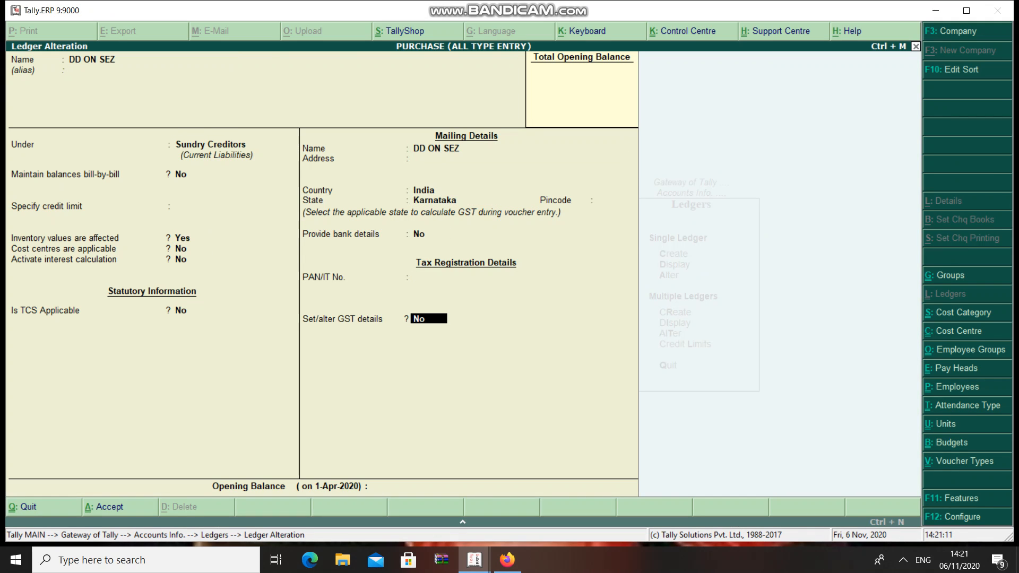
- Show the GST details of DD ON SEZ, review its registration type and GSTIN/UIN, and accept the ledger
text(Y)
key(Return)
key(Return)
key(Return)
key(Return)
key(Return)
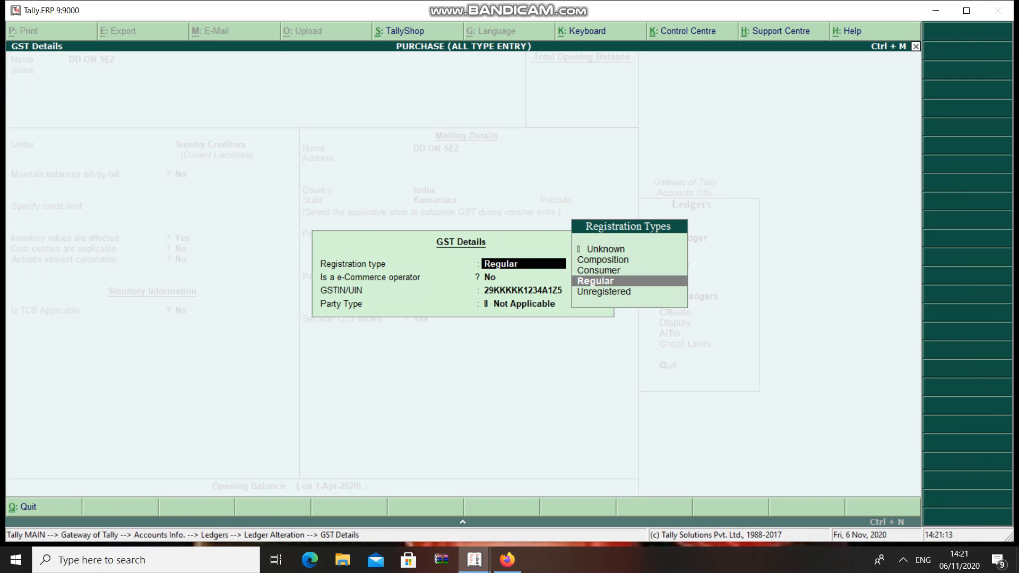
key(ctrl+a)
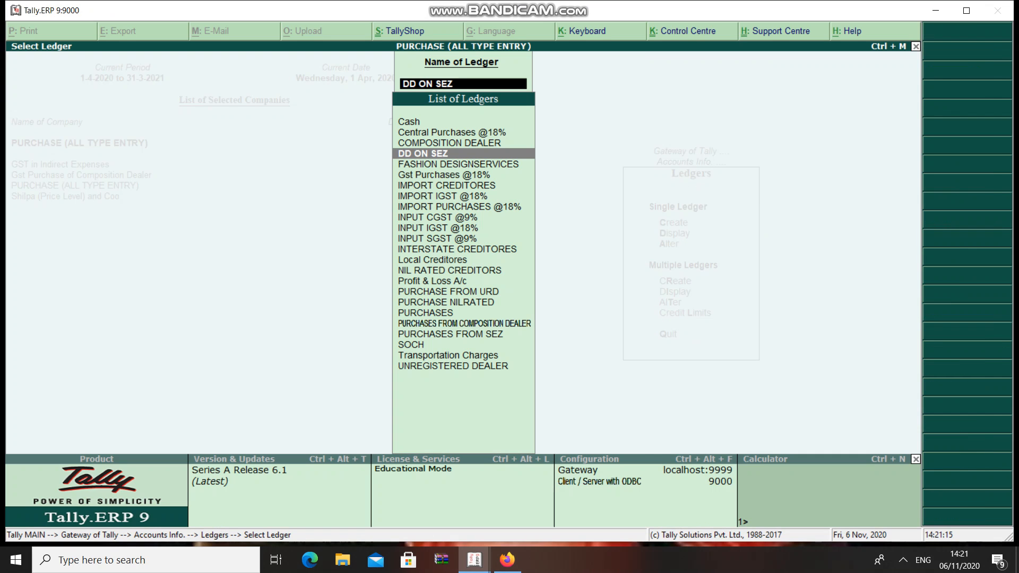
- Open the FASHION DESIGNSERVICES ledger and go through its settings up to the type of supply
key(Down)
key(Return)
key(Return)
key(Return)
key(Return)
key(Return)
key(Return)
key(Return)
key(Return)
key(Return)
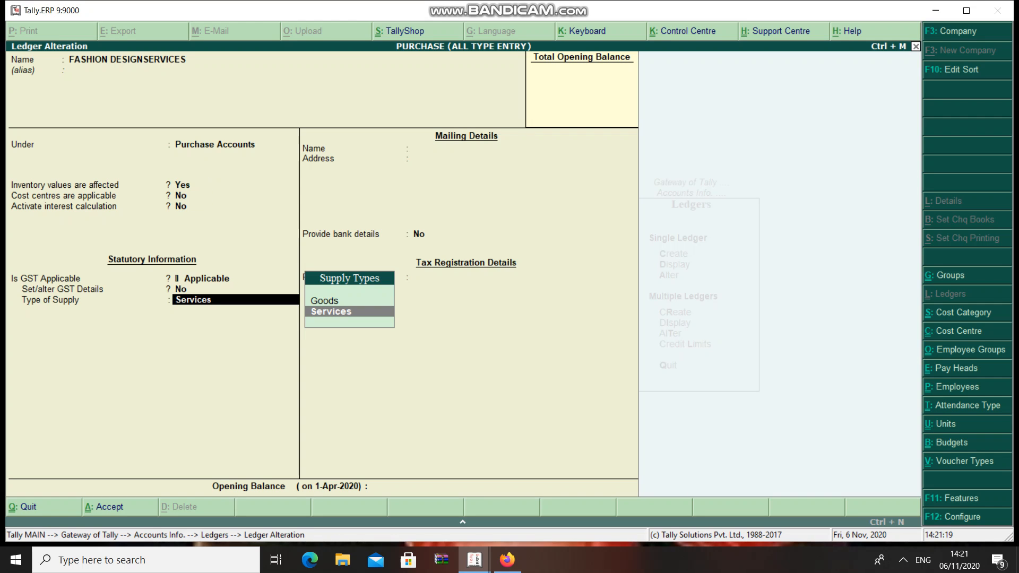
- Show the GST details of FASHION DESIGNSERVICES, review them, and accept the ledger
key(Return)
key(Up)
key(Up)
key(y)
key(Return)
key(Return)
key(Return)
key(Return)
key(Return)
key(Return)
key(Return)
key(Down)
key(Return)
key(Return)
key(Return)
key(Return)
key(Return)
key(Return)
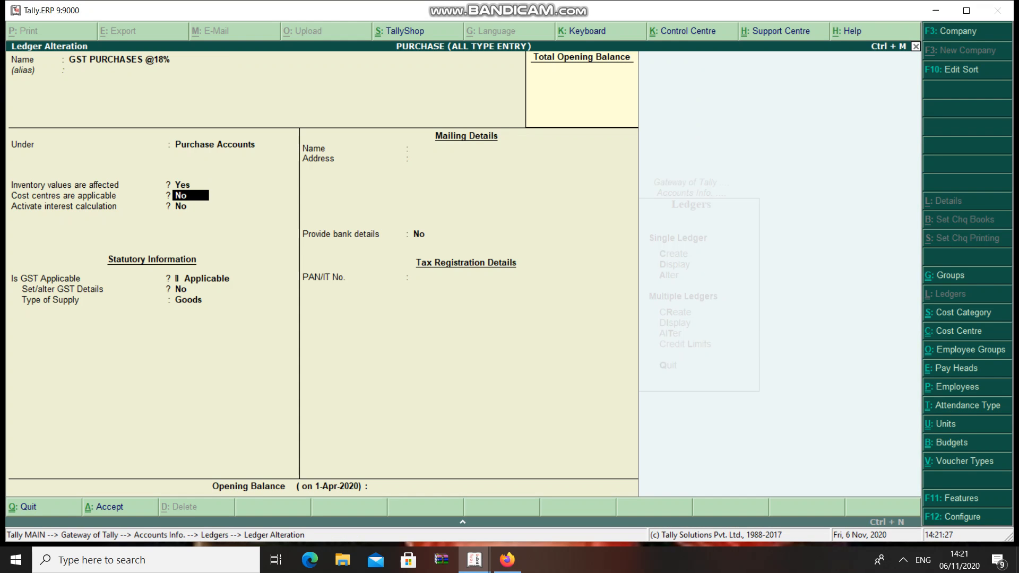
key(y)
key(Return)
key(Return)
key(Return)
key(Return)
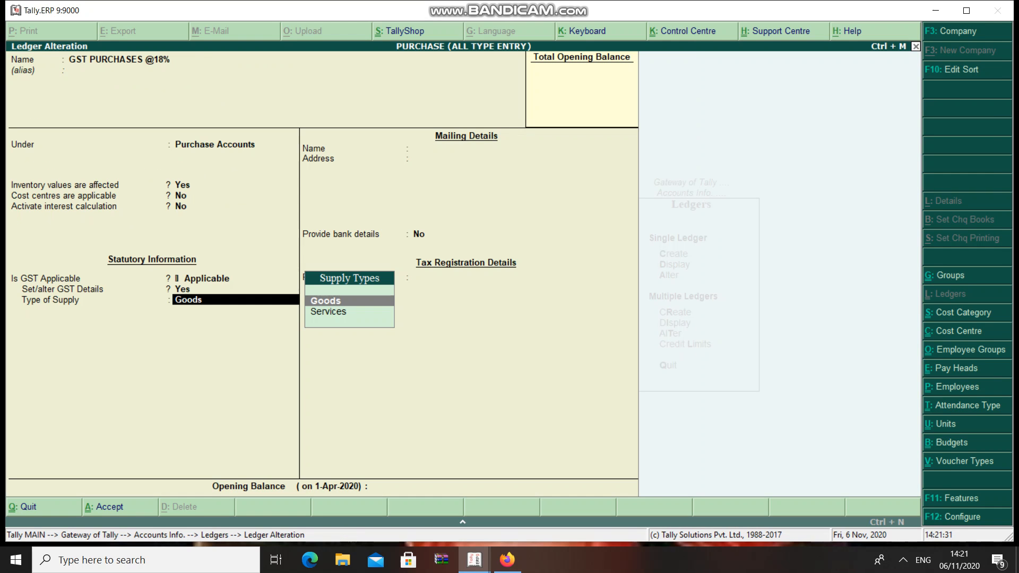
key(Return)
key(Return)
key(Return)
key(Return)
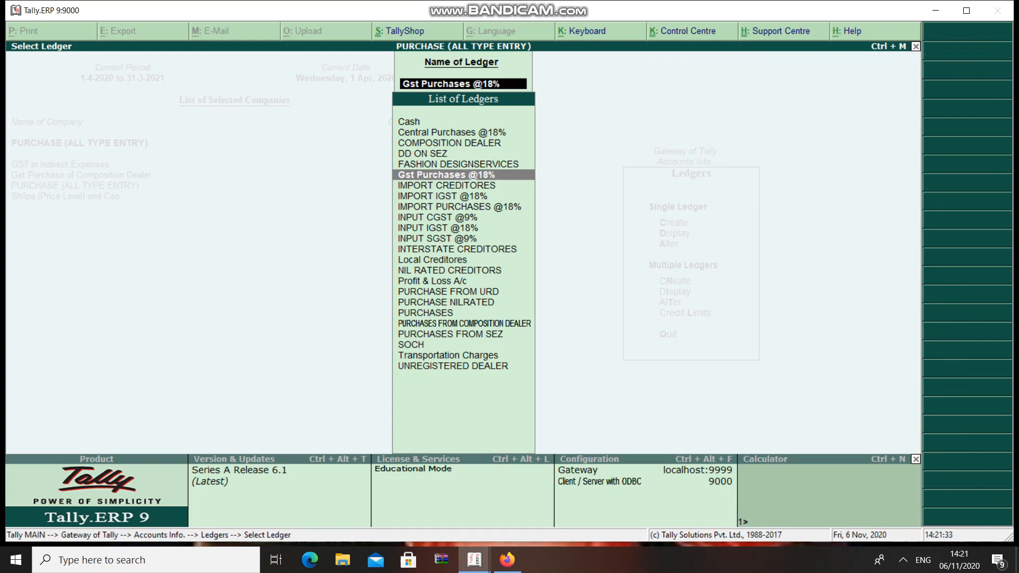
- Open the IMPORT CREDITORES ledger and check its group, credit limit, inventory and interest settings
key(Down)
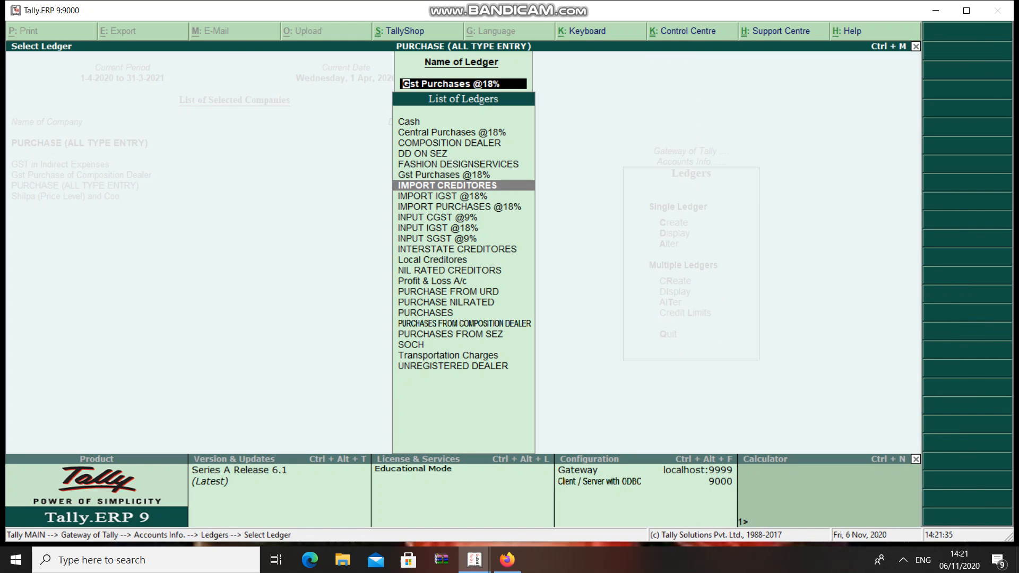
key(Return)
key(Return)
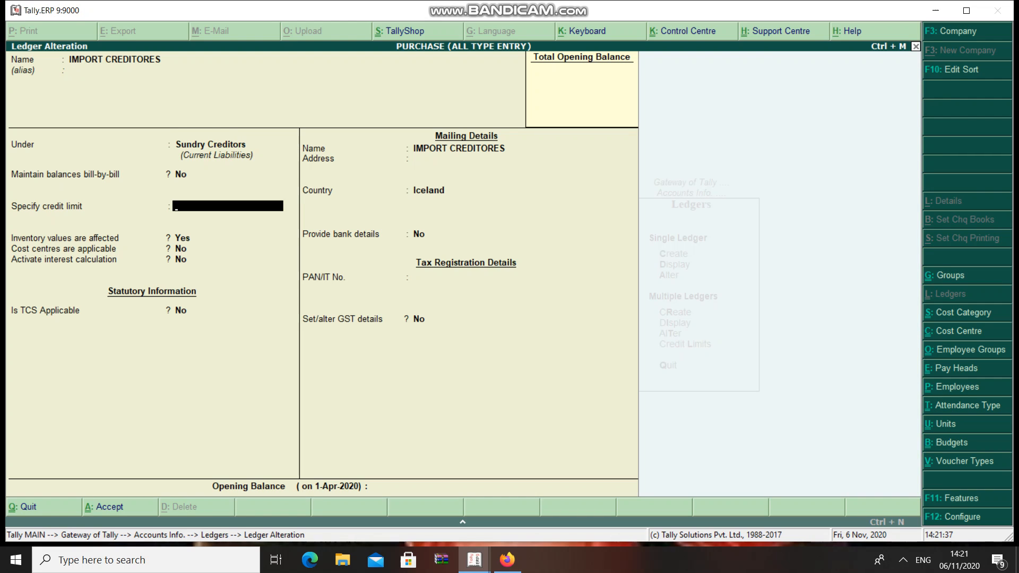
key(Return)
key(Return)
key(Return)
key(Return)
key(Return)
key(Return)
key(Return)
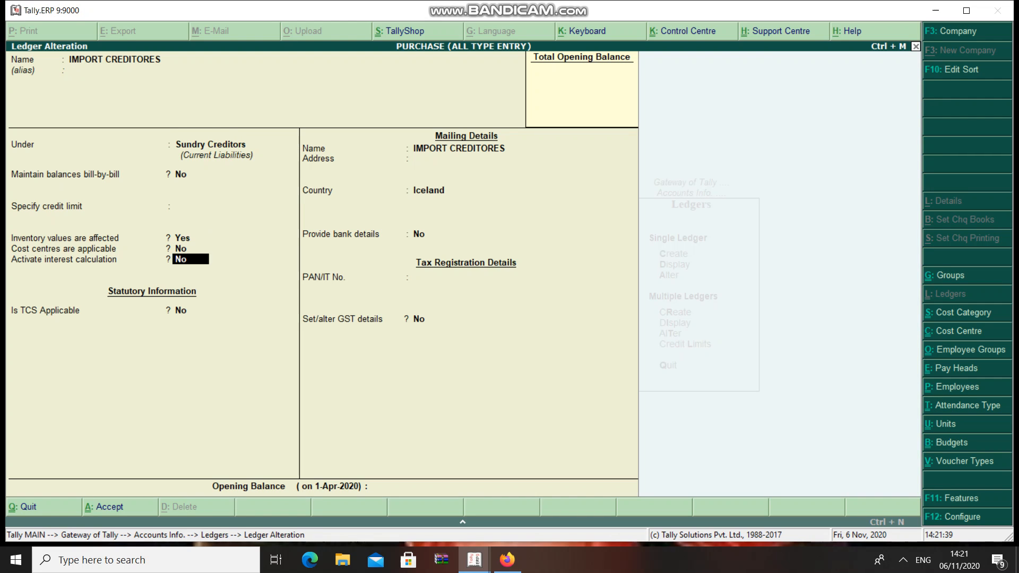
- Check the remaining statutory, mailing and tax registration fields of IMPORT CREDITORES and accept the ledger
key(Return)
key(Return)
key(Return)
key(Return)
key(Return)
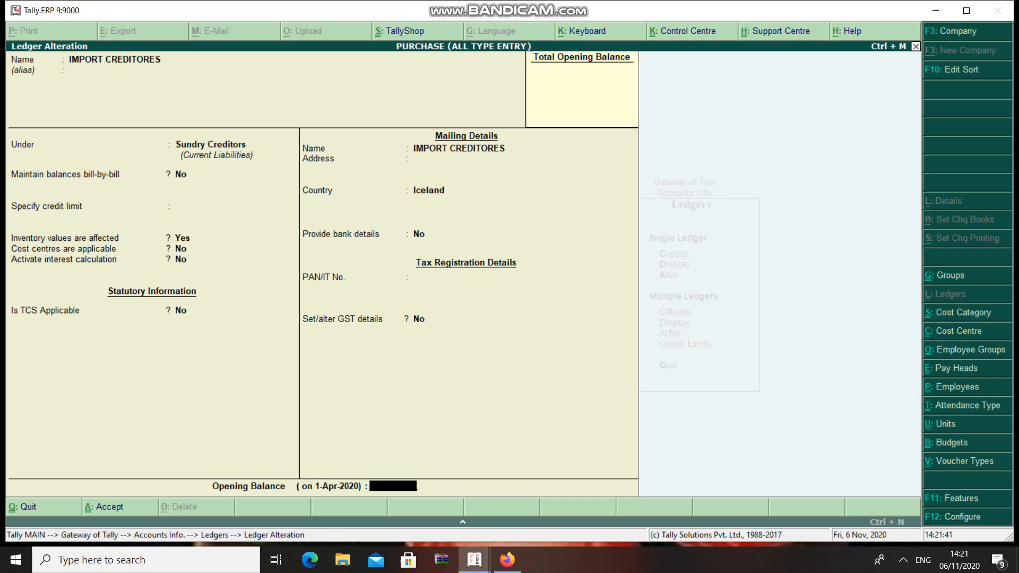
key(Down)
key(Return)
key(Return)
key(Return)
key(Return)
key(Return)
key(Return)
key(Return)
key(Return)
key(Return)
key(Return)
key(Return)
key(Return)
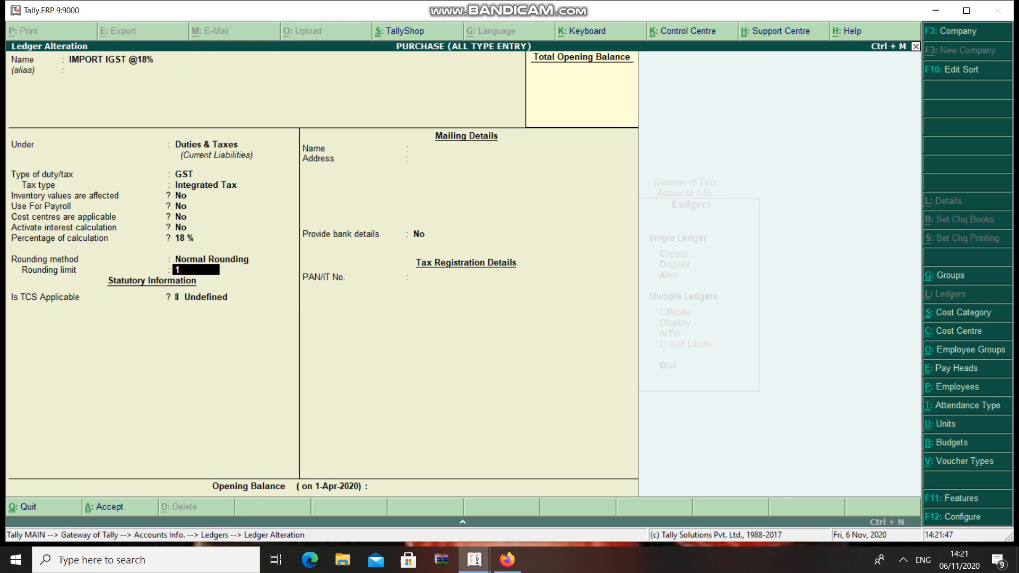
key(Return)
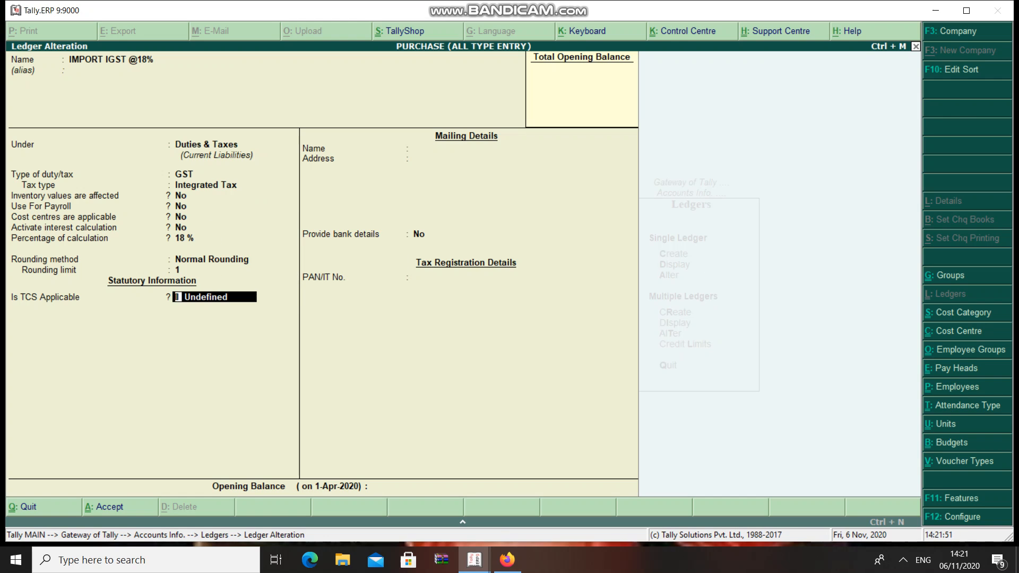
key(Return)
key(Return)
key(Return)
key(Down)
key(Return)
key(Return)
key(Return)
key(Return)
key(Return)
key(Return)
key(Return)
key(Return)
key(y)
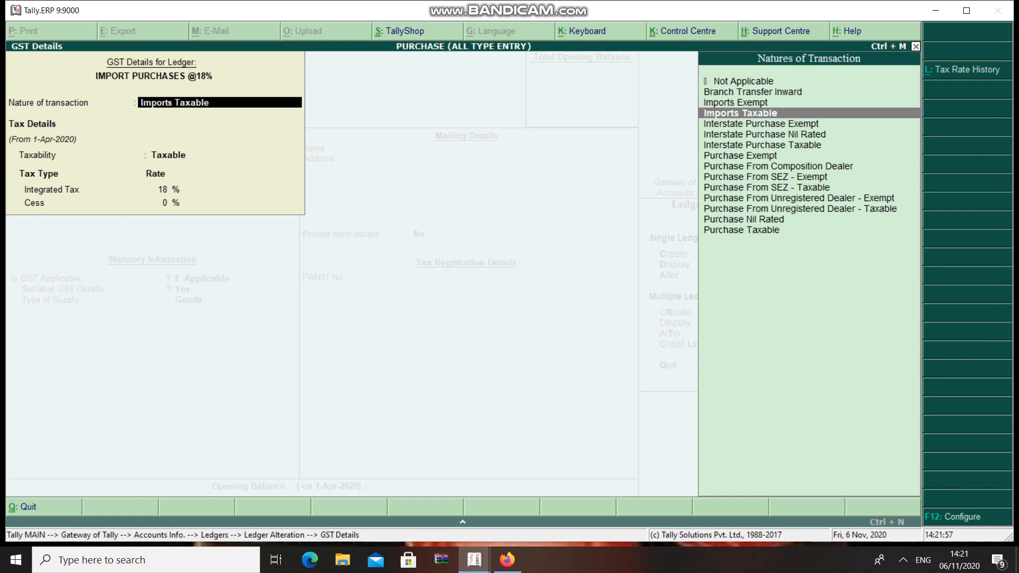
key(Return)
key(Return)
key(Return)
key(Return)
key(Return)
key(Return)
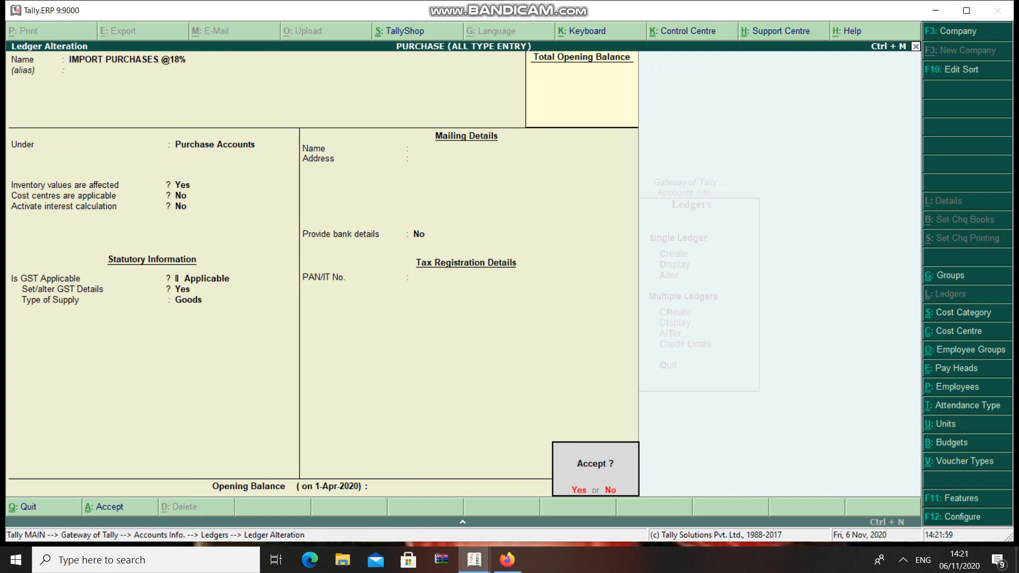
key(Return)
- Open the INPUT CGST @9% ledger, go through its settings, and accept it
key(Down)
key(Return)
key(Return)
key(Return)
key(Return)
key(Return)
key(Return)
key(Return)
key(Return)
key(Return)
key(Return)
key(Return)
key(Return)
key(Return)
key(Return)
key(Return)
key(Return)
key(Return)
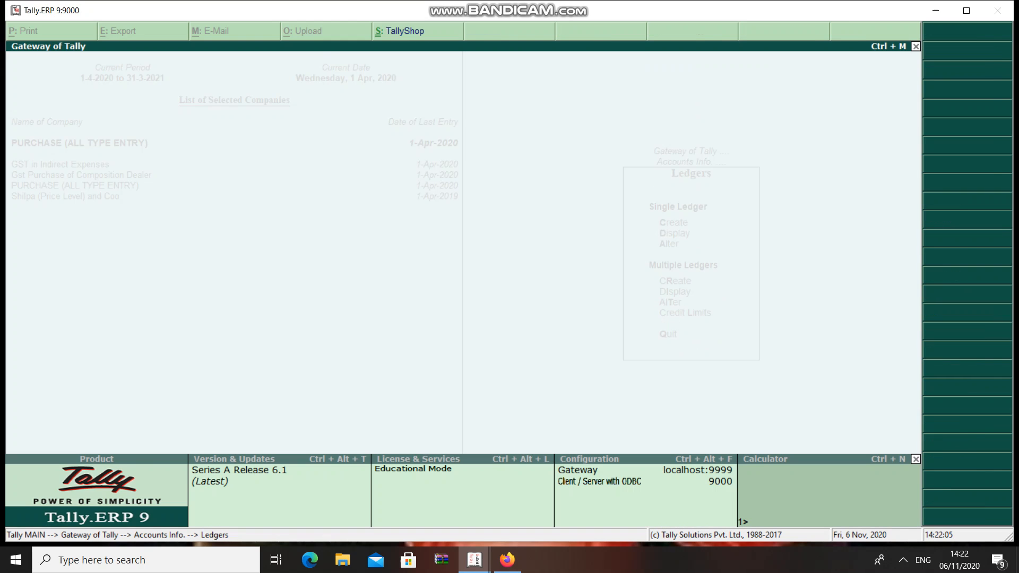
key(Down)
key(Return)
key(Return)
key(Return)
key(Return)
key(Return)
key(Return)
key(Return)
key(Return)
key(Return)
key(Return)
key(Return)
key(Return)
key(Return)
key(Return)
key(Return)
key(Return)
key(Return)
- Open the INTERSTATE CREDITORES ledger and check its group, bill-by-bill, credit, inventory and mailing settings
key(Down)
key(Down)
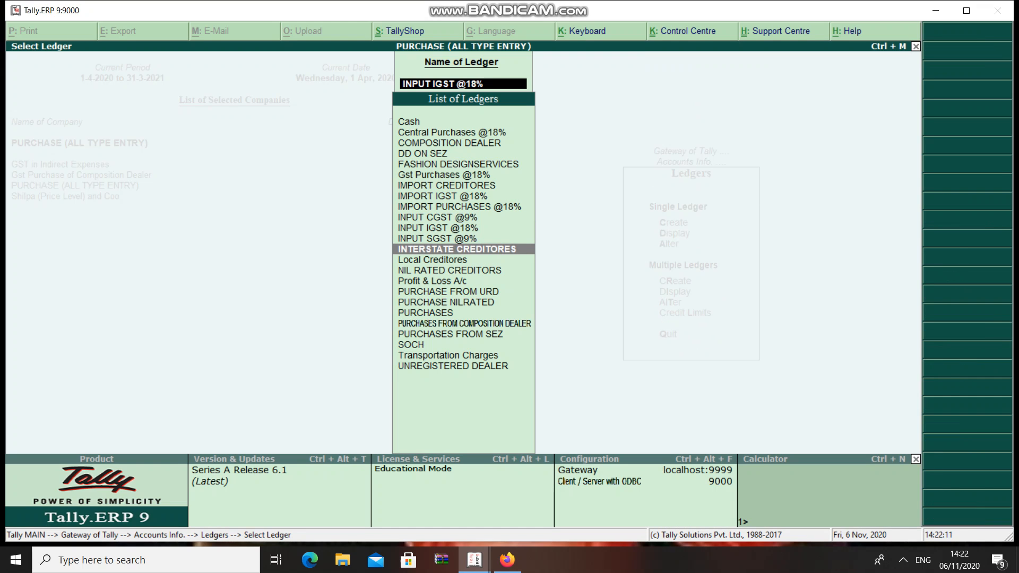
key(Return)
key(Return)
key(Return)
key(Return)
key(Return)
key(Return)
key(Return)
key(Return)
key(Return)
key(Return)
key(Return)
key(Return)
key(Return)
key(Return)
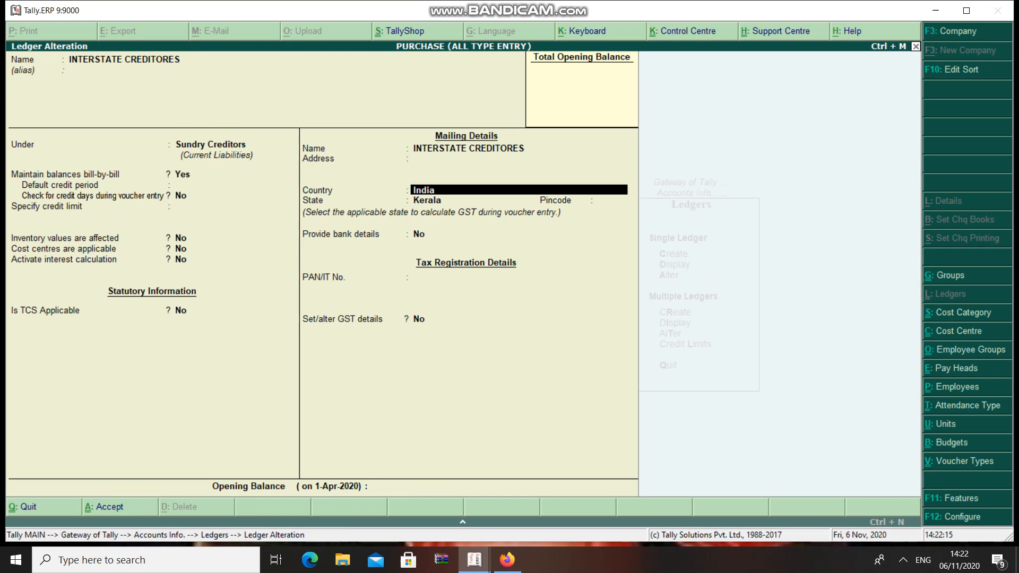
- Check the state and bank details of INTERSTATE CREDITORES and set Set/alter GST details to Yes
key(Return)
key(Return)
key(Return)
key(Return)
key(Return)
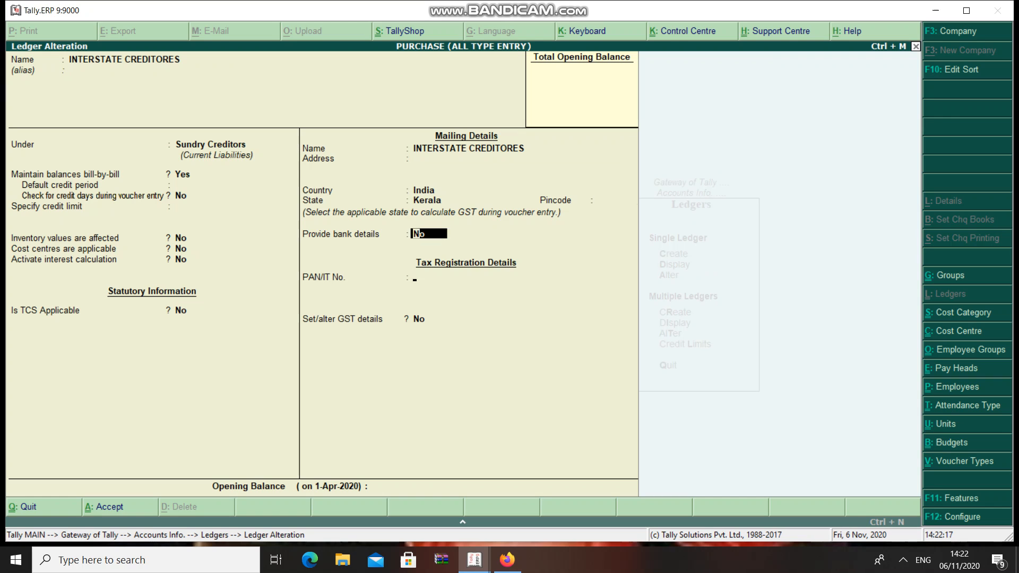
key(y)
key(Return)
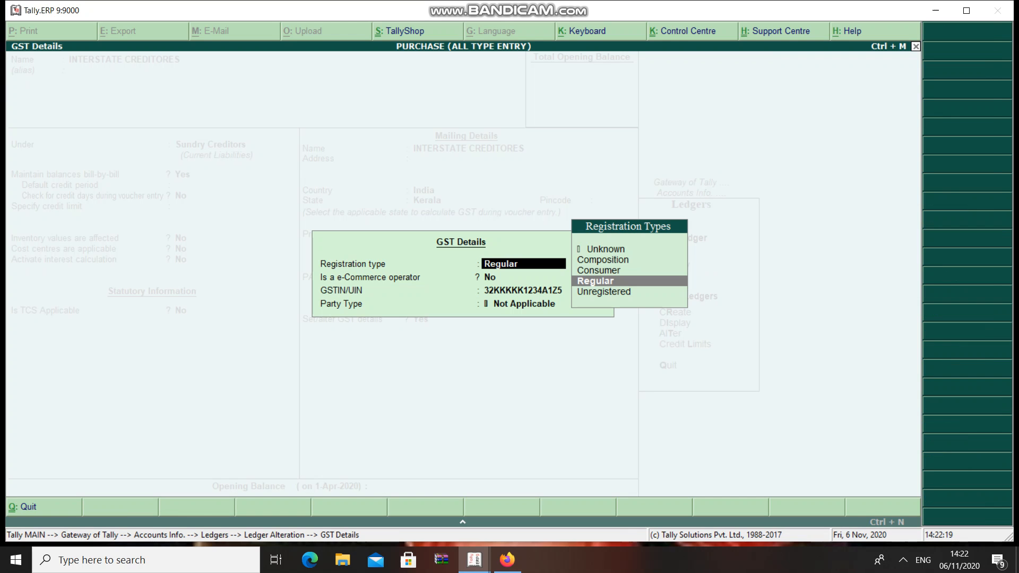
- Review the registration type, GSTIN and party type of INTERSTATE CREDITORES and accept the ledger
key(Return)
key(Return)
key(Return)
key(Return)
key(Return)
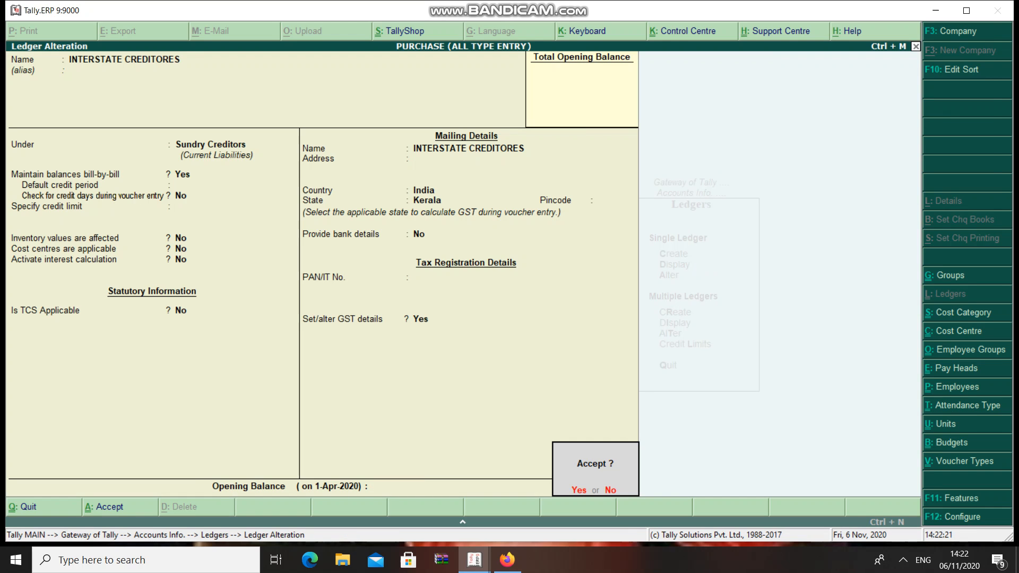
key(y)
- Open the Local Creditores ledger and check its group, bill-by-bill, credit, state and tax registration settings
key(Down)
key(Return)
key(Return)
key(Return)
key(Return)
key(Return)
key(Return)
key(Return)
key(Return)
key(Return)
key(Return)
key(Return)
key(Return)
key(Return)
key(Return)
key(Return)
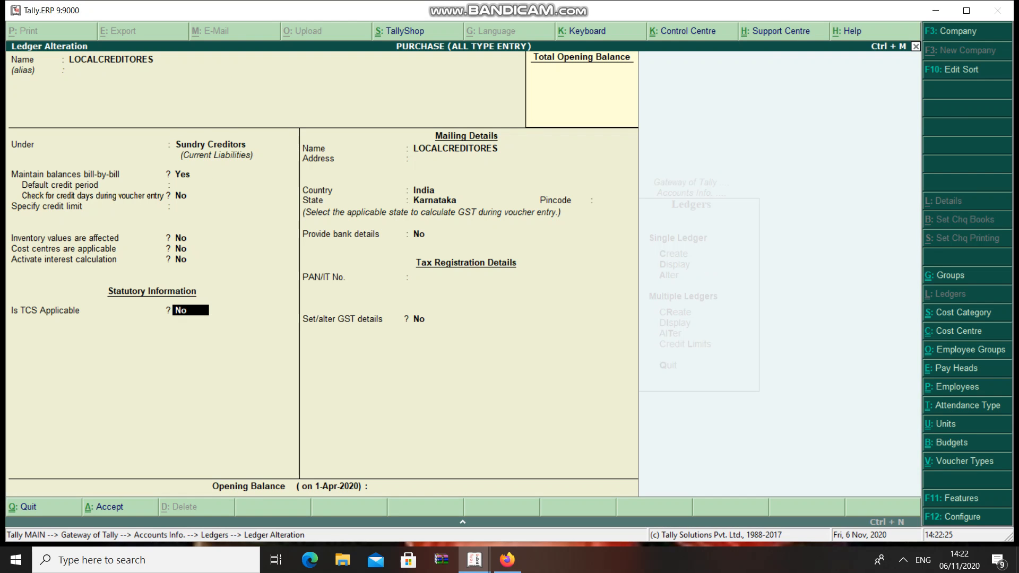
key(Return)
key(Return)
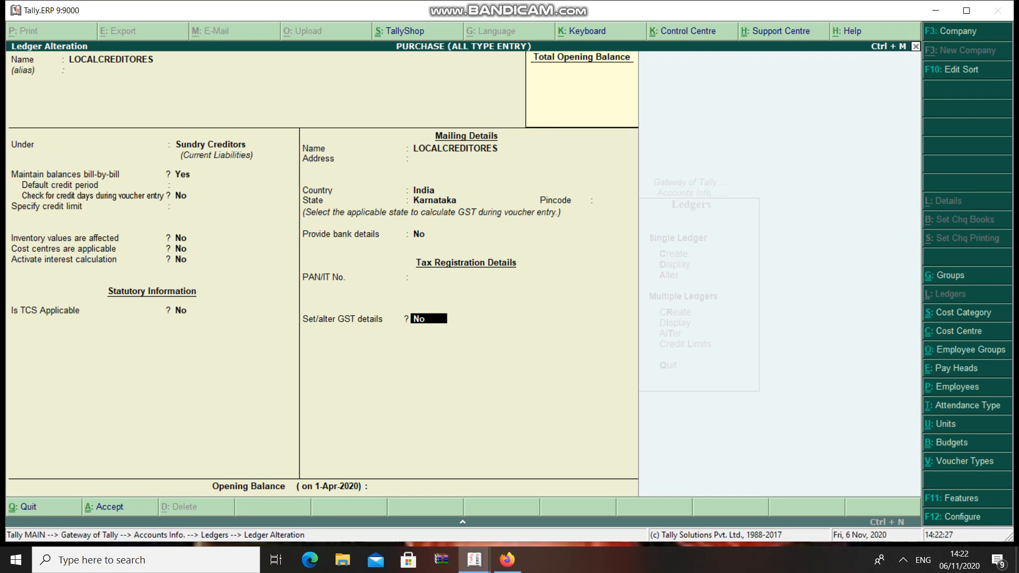
- Set Set/alter GST details to Yes for Local Creditores, review the GST details, and accept the ledger
key(y)
key(Return)
key(Return)
key(Return)
key(Return)
key(Return)
key(Return)
- Open the NIL RATED CREDITORS ledger and check its group, bill-by-bill, credit limit and inventory settings
key(Down)
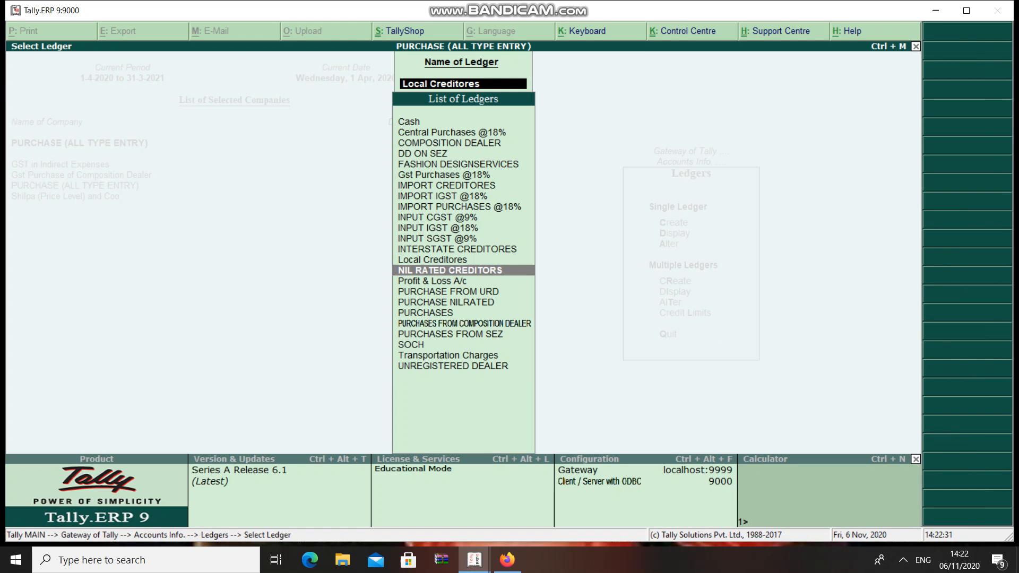
key(Return)
key(Return)
key(Return)
key(Return)
key(Return)
key(Return)
key(Return)
key(Return)
key(Return)
key(Return)
key(Return)
key(Return)
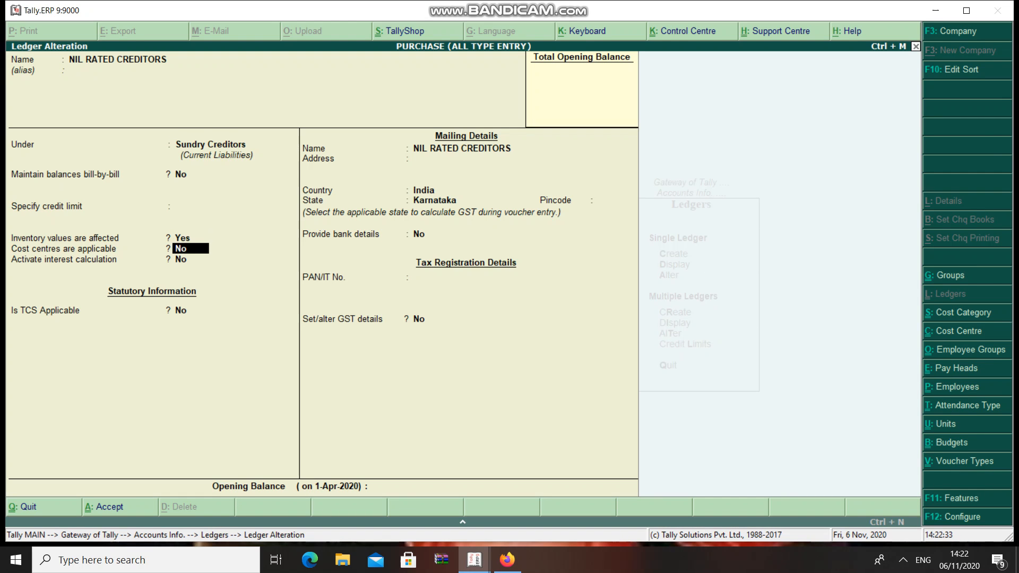
- Check the remaining interest, TCS, mailing and tax registration fields of NIL RATED CREDITORS and accept the ledger
key(Return)
key(Return)
key(Return)
key(Return)
key(Return)
key(Return)
key(Return)
key(Return)
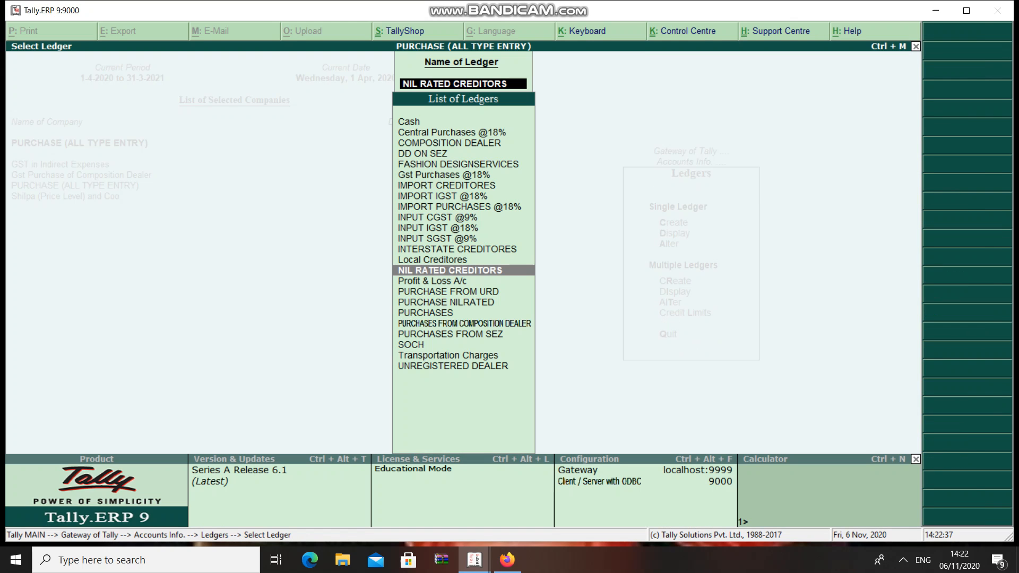
- Open the PURCHASE FROM URD ledger and check its group, inventory, interest and GST applicability settings
key(Down)
key(Down)
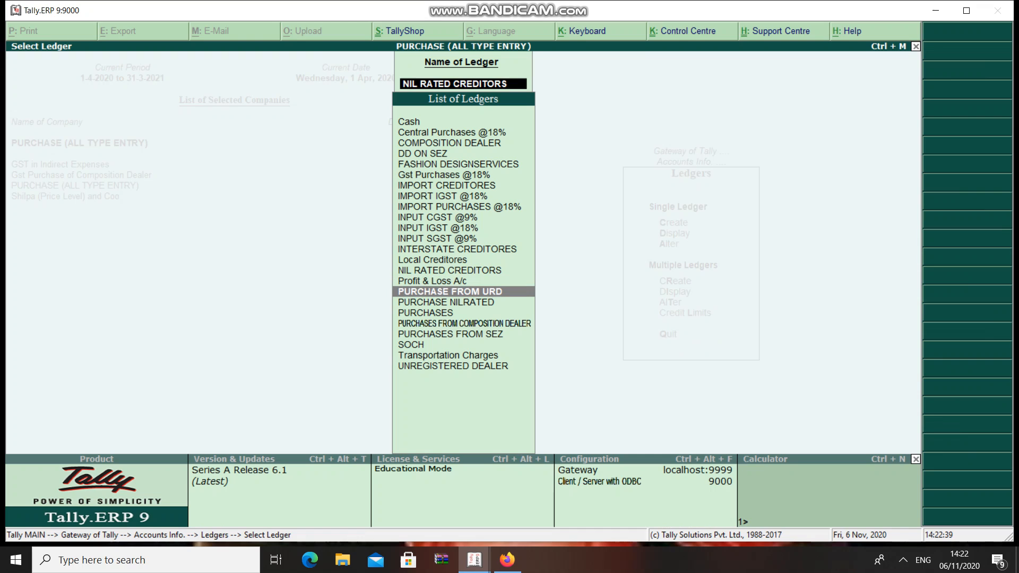
key(Return)
key(Return)
key(Return)
key(Return)
key(Return)
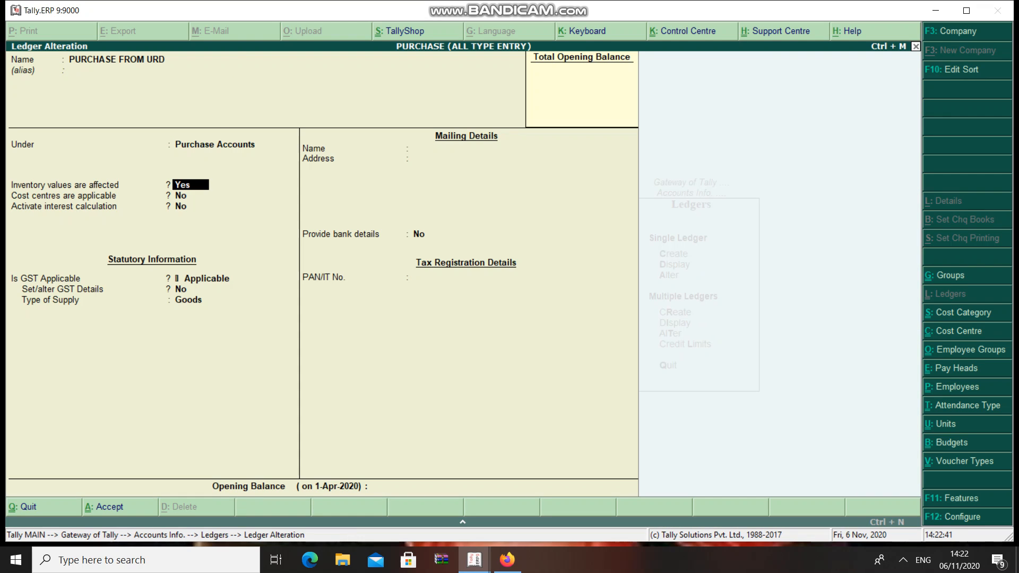
key(Return)
key(Return)
key(Return)
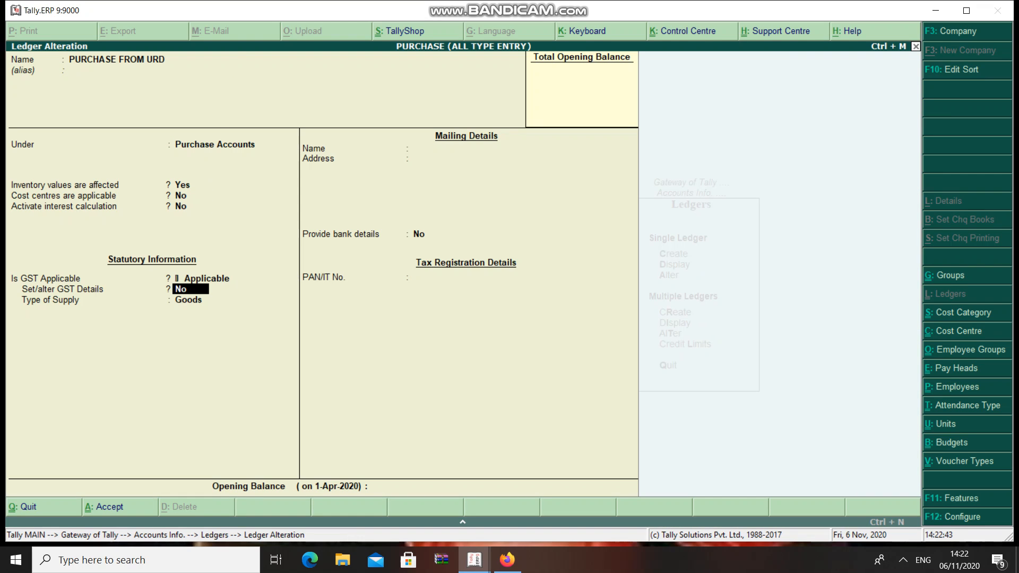
- Set Set/alter GST Details to Yes for PURCHASE FROM URD, review its nature of transaction and tax rates, and accept the ledger
key(Return)
key(Return)
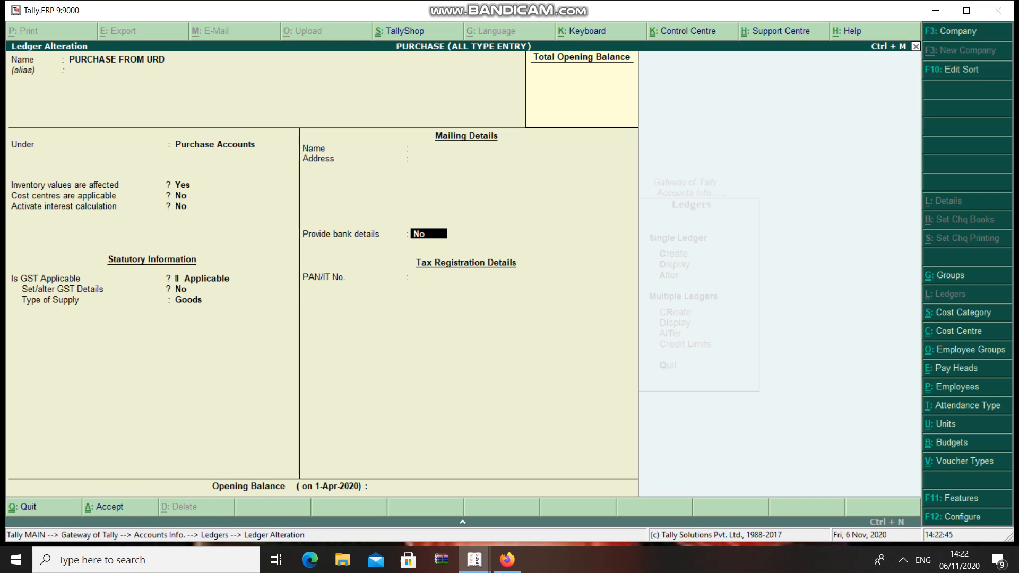
key(BackSpace)
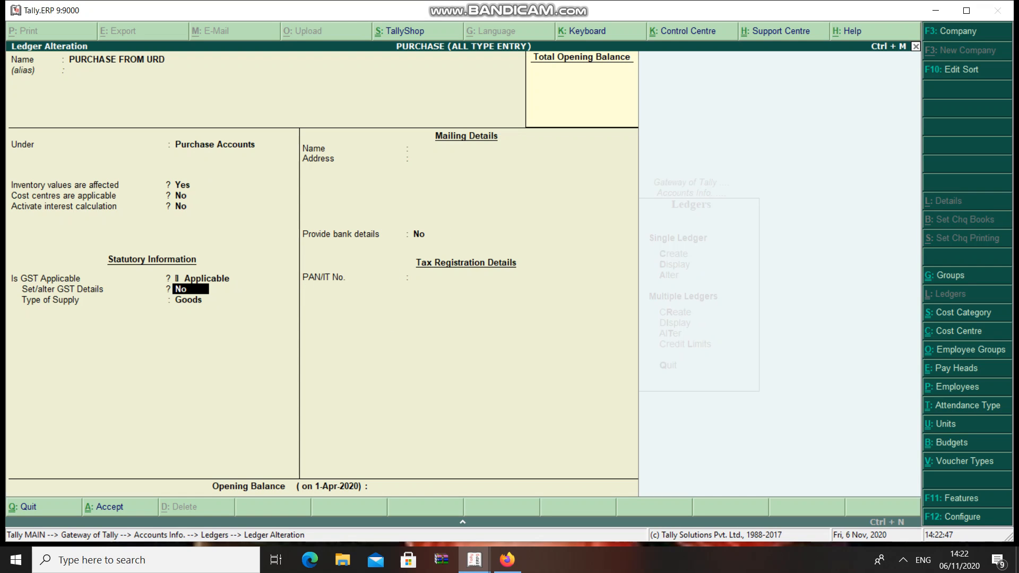
key(Return)
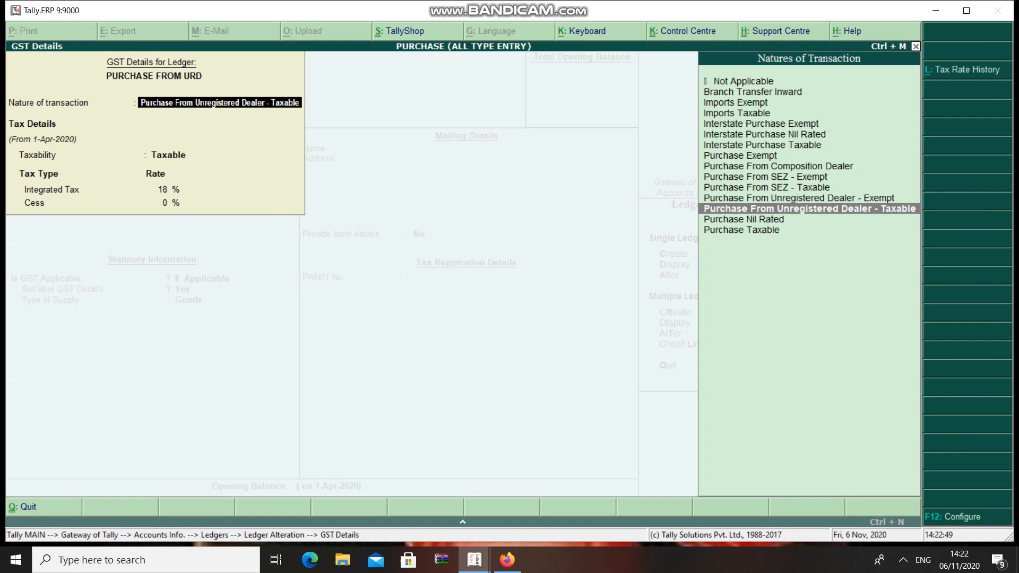
key(Return)
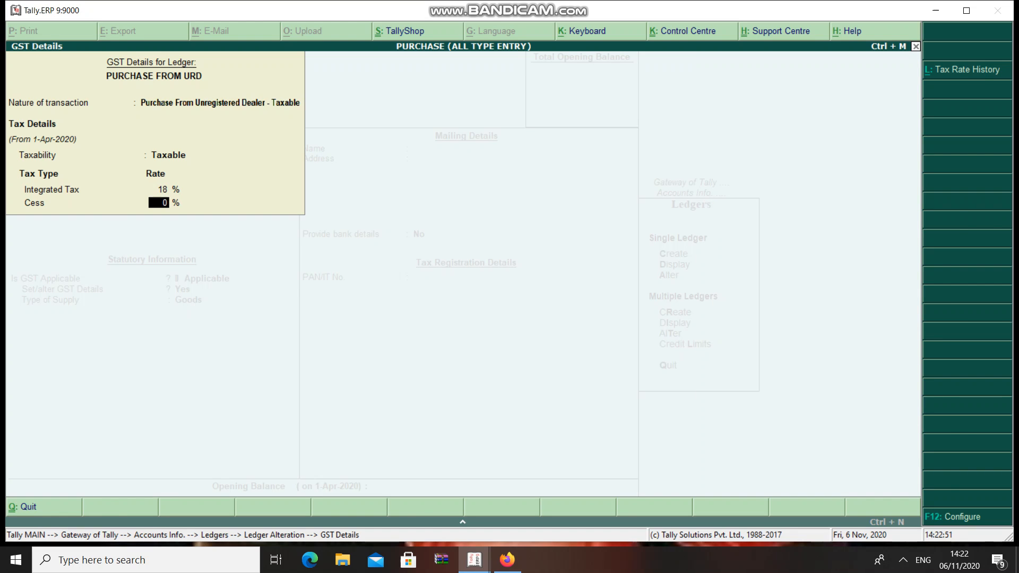
key(Return)
key(Return)
key(Return)
- Open the PURCHASE NILRATED ledger and set Set/alter GST Details to Yes
key(Down)
key(Return)
key(Return)
key(Return)
key(Return)
key(Return)
key(Return)
key(Return)
text(Y)
key(Return)
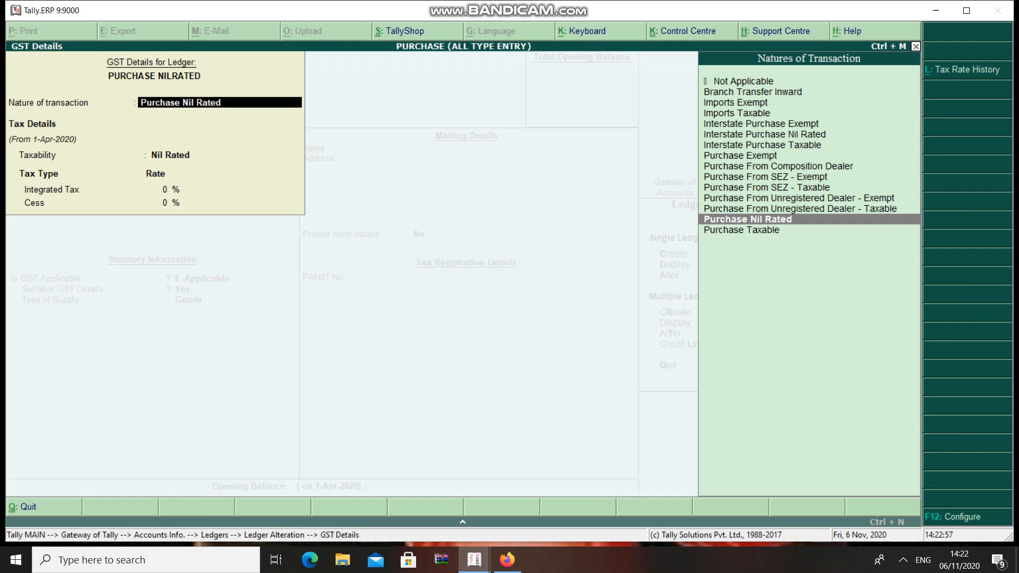
- Review the nature of transaction, taxability and rates of PURCHASE NILRATED and accept the ledger
key(Return)
key(Return)
key(Return)
key(Return)
key(Return)
key(Return)
key(Return)
key(Return)
- Open the PURCHASES FROM COMPOSITION DEALER ledger and check its inventory, cost centre, interest and GST applicability settings
key(Down)
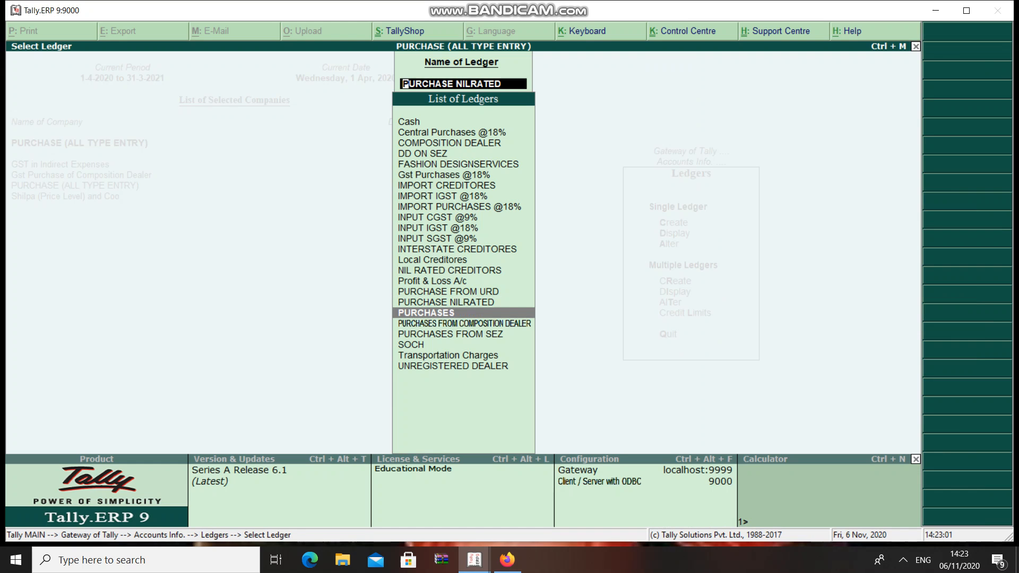
key(Down)
key(Return)
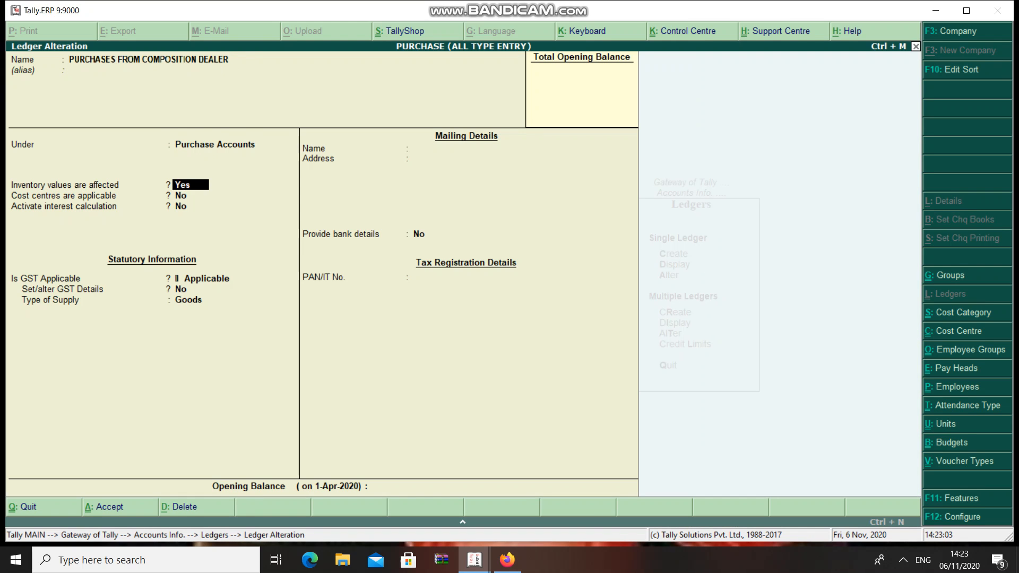
key(Return)
key(Return)
key(Return)
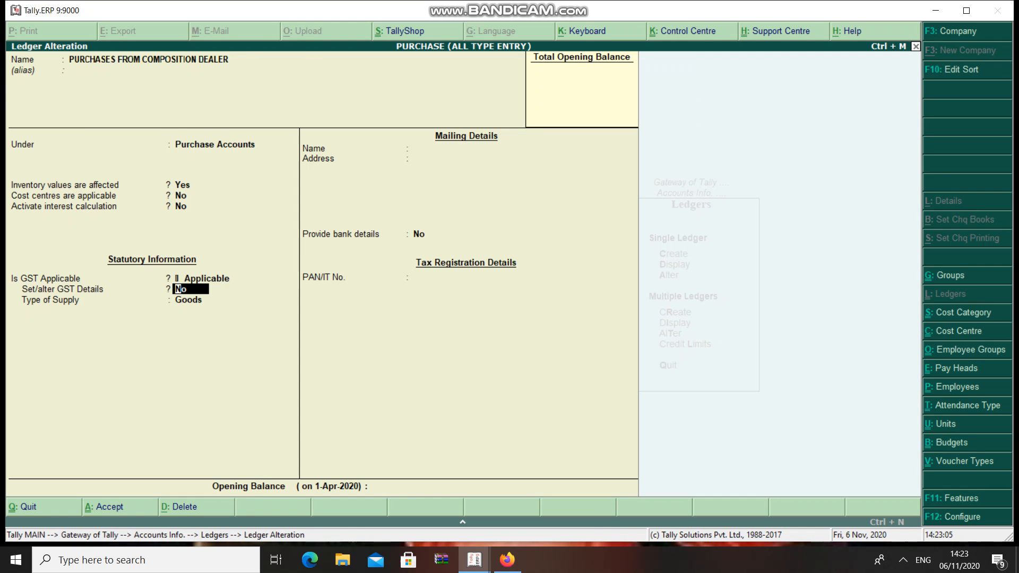
- Set Set/alter GST Details to Yes for PURCHASES FROM COMPOSITION DEALER, review the GST details, and accept the ledger
text(y)
key(Return)
key(Return)
key(Return)
key(Return)
key(Return)
key(Return)
key(Return)
- Open the PURCHASES FROM SEZ ledger and set Set/alter GST Details to Yes
key(Down)
key(Return)
key(Return)
key(Return)
key(Return)
key(Return)
key(Return)
key(Return)
key(y)
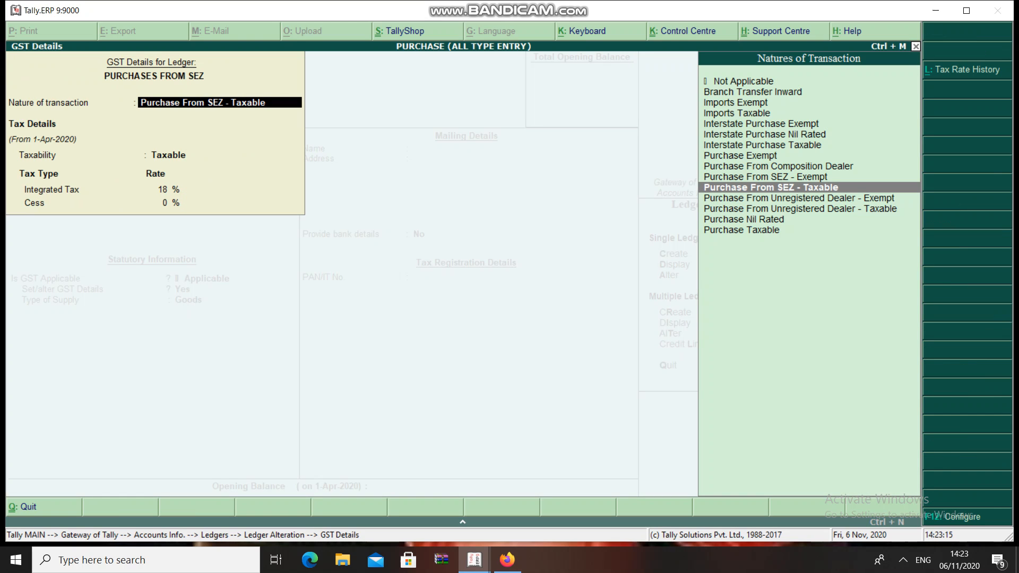
- Review the nature of transaction, taxability and rates of PURCHASES FROM SEZ and accept the ledger
key(Return)
key(Return)
key(Return)
key(Return)
key(Return)
key(Return)
key(Return)
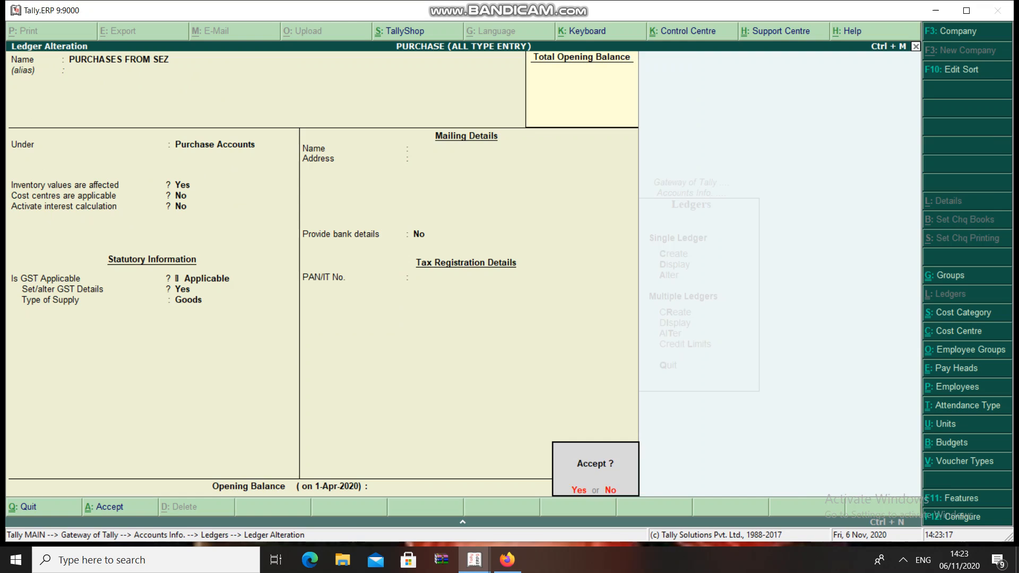
key(Return)
- Open the SOCH ledger and check its settings up to the GST details option
key(Down)
key(Down)
key(Up)
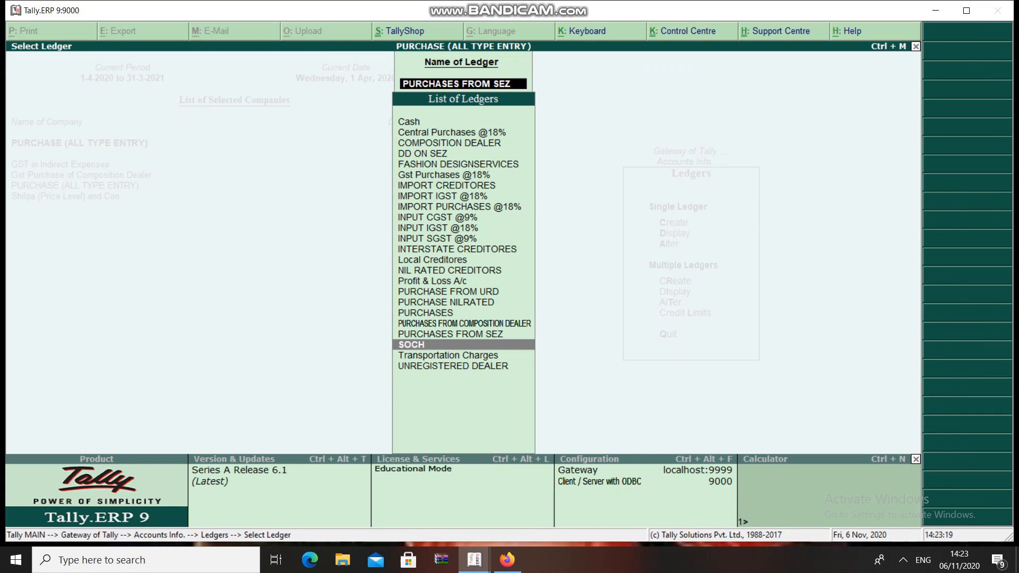
key(Return)
key(Return)
key(Return)
key(Return)
key(Return)
key(Return)
key(Return)
key(Return)
key(Return)
key(Return)
key(Return)
key(Return)
key(Return)
key(Return)
- Set Set/alter GST details to Yes for SOCH, review the GST details, and accept the ledger
text(Y)
key(Return)
key(Return)
key(Return)
key(Return)
key(Return)
key(ctrl+a)
- Open the UNREGISTERED DEALER ledger and check its group, bill-by-bill, credit limit, inventory, TCS and mailing settings
key(Down)
key(Down)
key(Return)
key(Return)
key(Return)
key(Return)
key(Return)
key(Return)
key(Return)
key(Return)
key(Return)
key(Return)
key(Return)
key(Return)
key(Return)
key(Return)
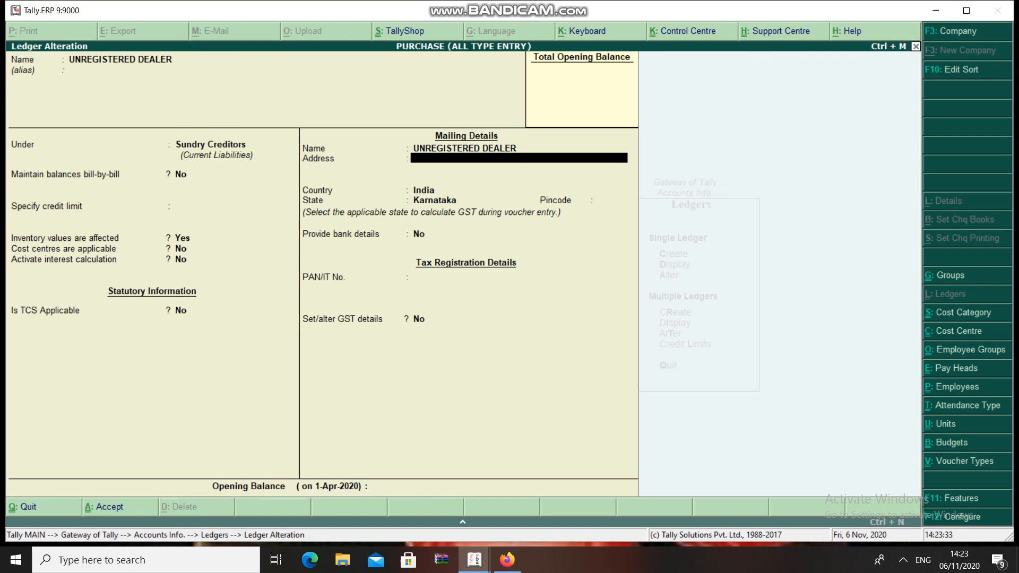
- Set Set/alter GST details to Yes for UNREGISTERED DEALER, review its registration type, and accept the ledger
key(Return)
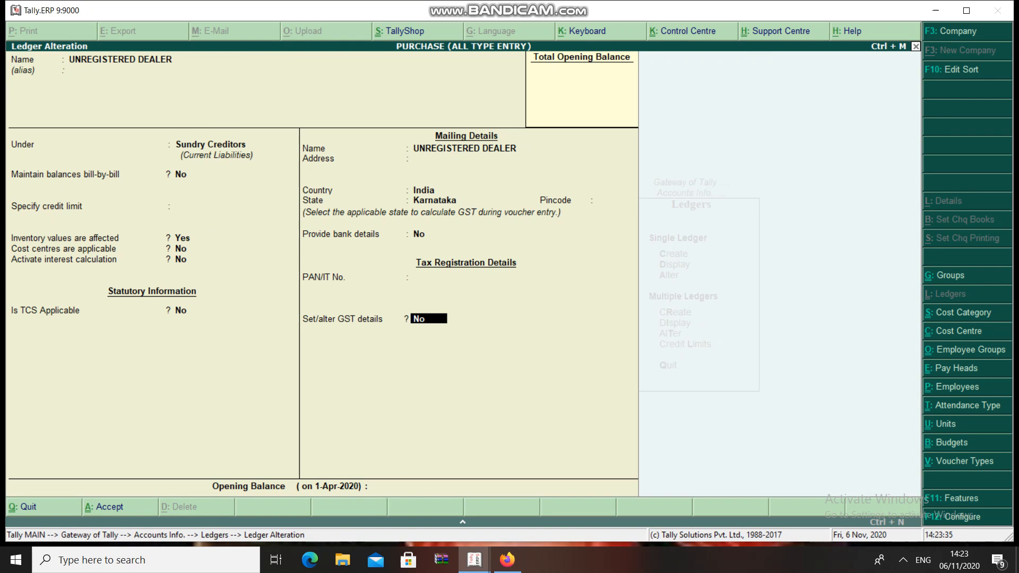
key(Return)
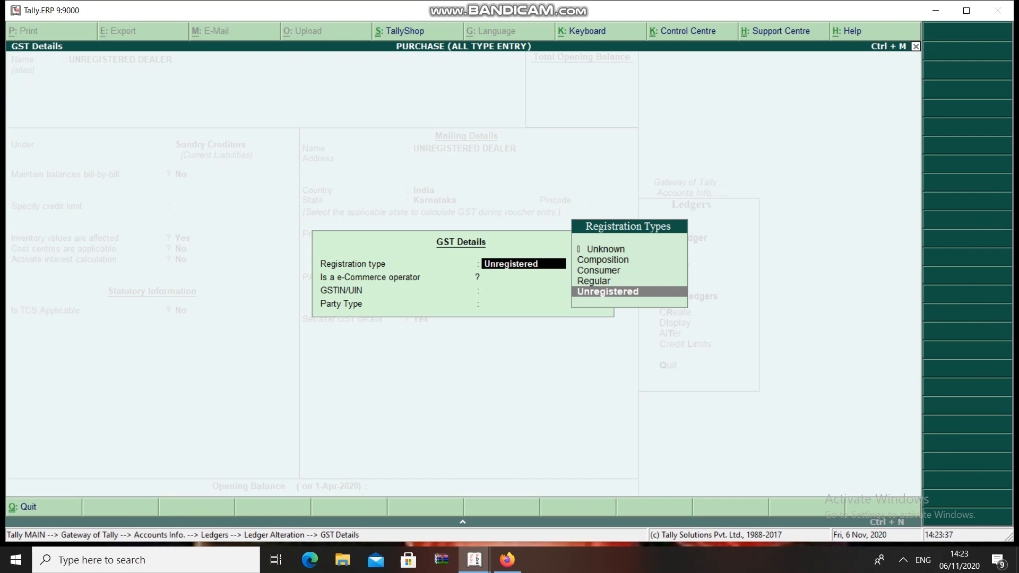
key(Return)
key(Return)
key(Return)
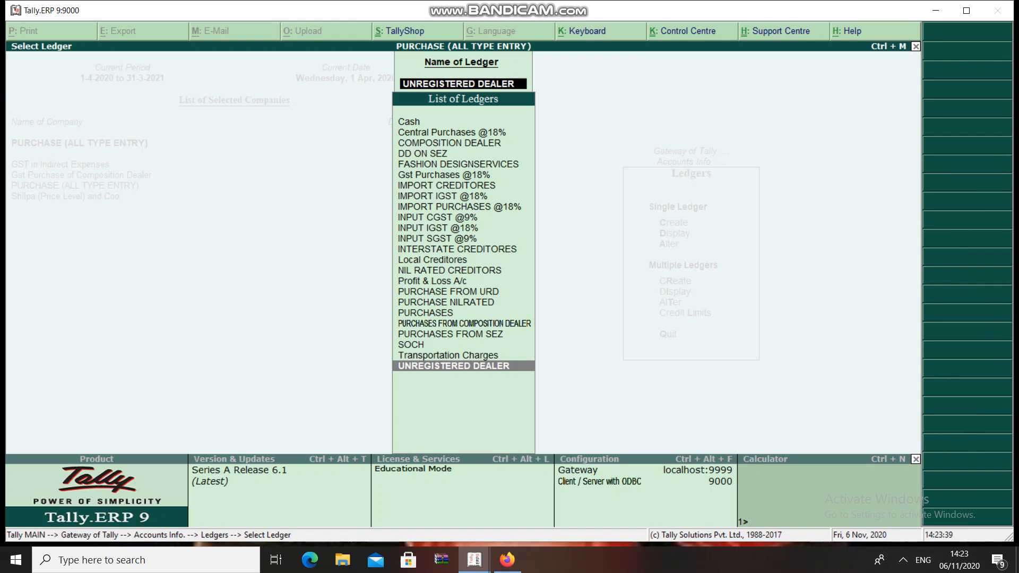
- Leave the ledger masters and bring up the list of stock items for single-item alteration
key(Escape)
key(Escape)
key(Escape)
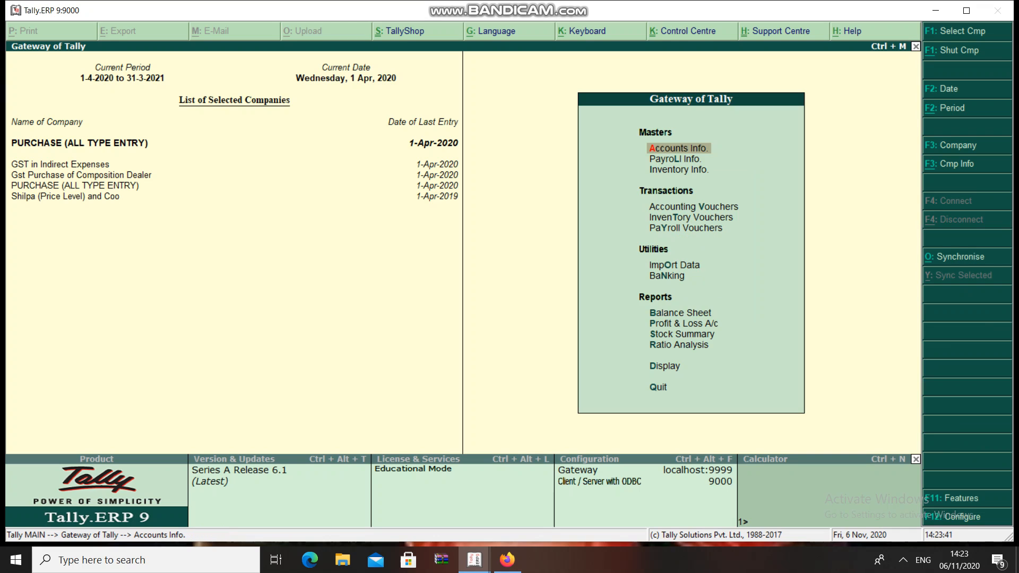
key(Down)
key(Down)
key(Return)
key(Down)
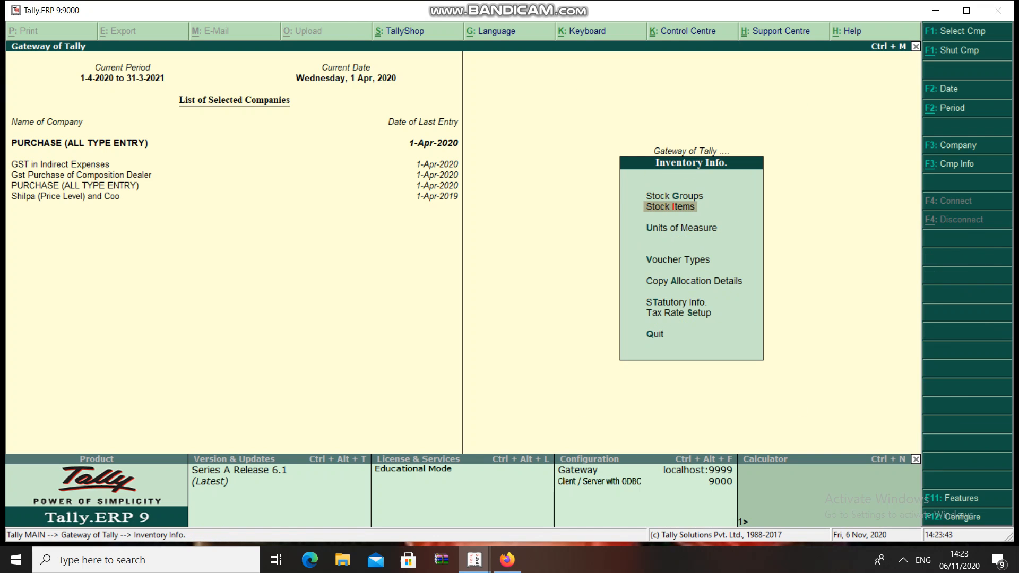
key(Return)
key(Return)
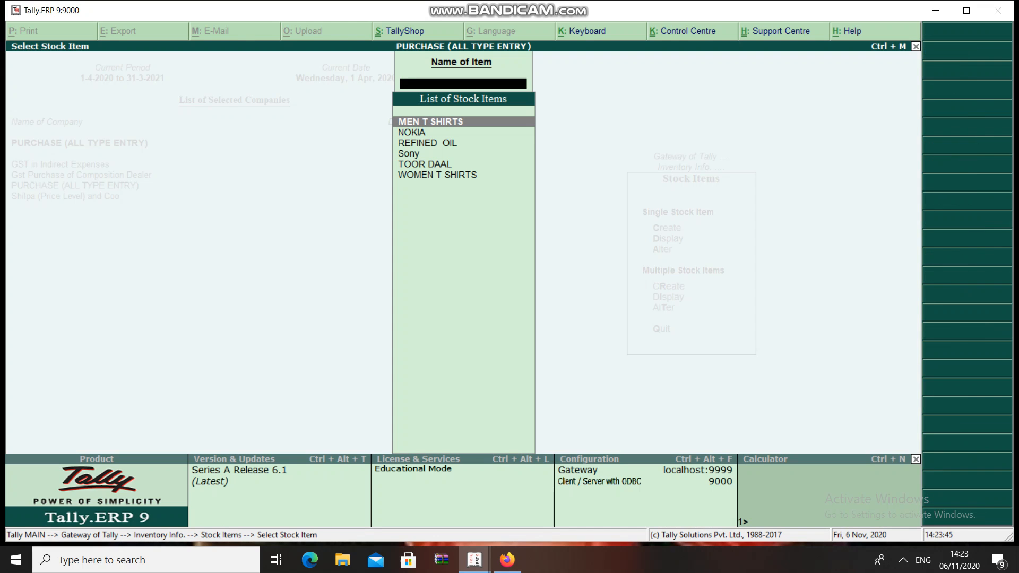
- Open the MEN T SHIRTS stock item and check its description, group, units and component settings
key(Return)
key(Return)
key(Return)
key(Return)
key(Return)
key(Return)
key(Return)
key(Return)
key(Return)
key(Return)
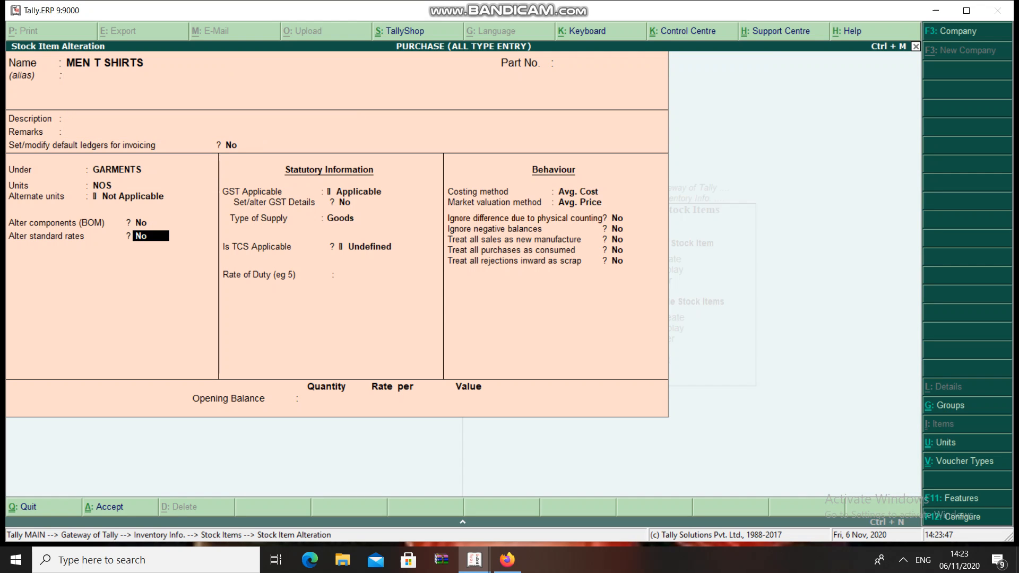
- Set Set/alter GST Details to Yes for MEN T SHIRTS and bring up its tax details
key(Return)
key(Return)
key(Return)
key(Return)
key(Return)
key(Return)
key(Return)
key(Return)
key(Return)
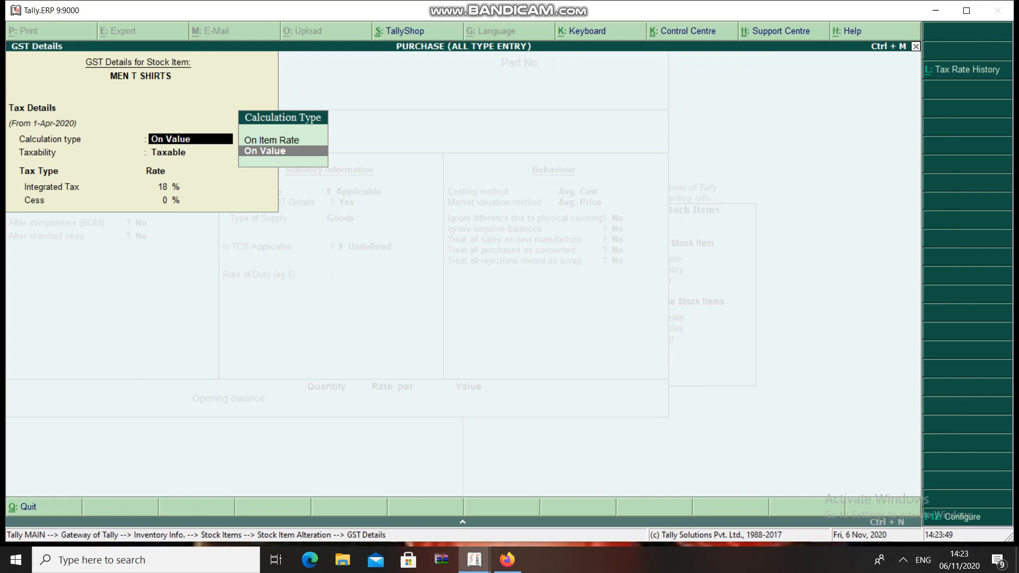
- Review the tax details, costing method and behaviour settings of MEN T SHIRTS and accept the stock item
key(Return)
key(Return)
key(Return)
key(Return)
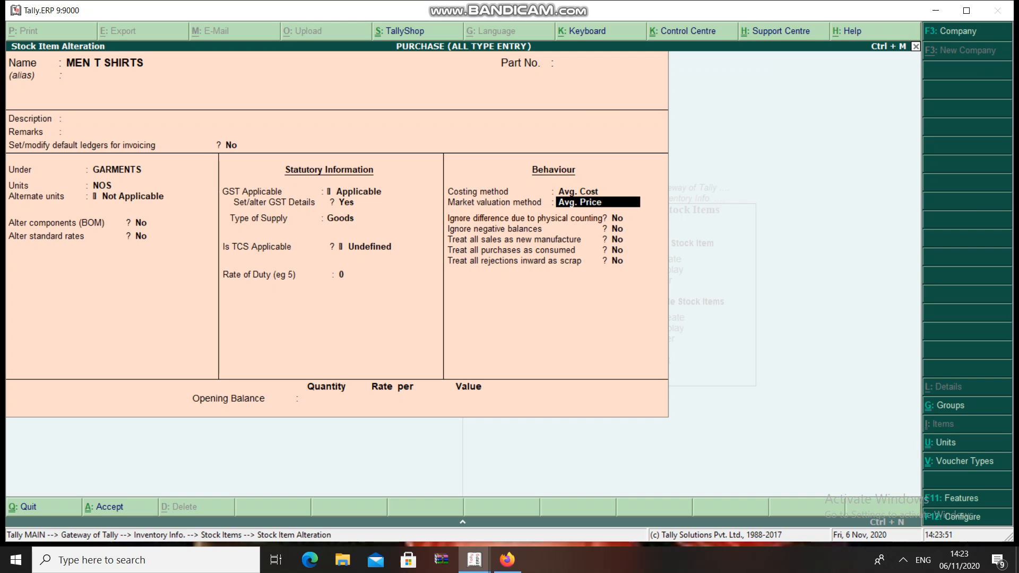
key(Return)
key(Return)
key(y)
- Open the NOKIA stock item and check its name, description, default ledger and group settings
key(Down)
key(Return)
key(Return)
key(Return)
key(Return)
key(Return)
key(Return)
key(Return)
key(Return)
key(Return)
key(Return)
key(Return)
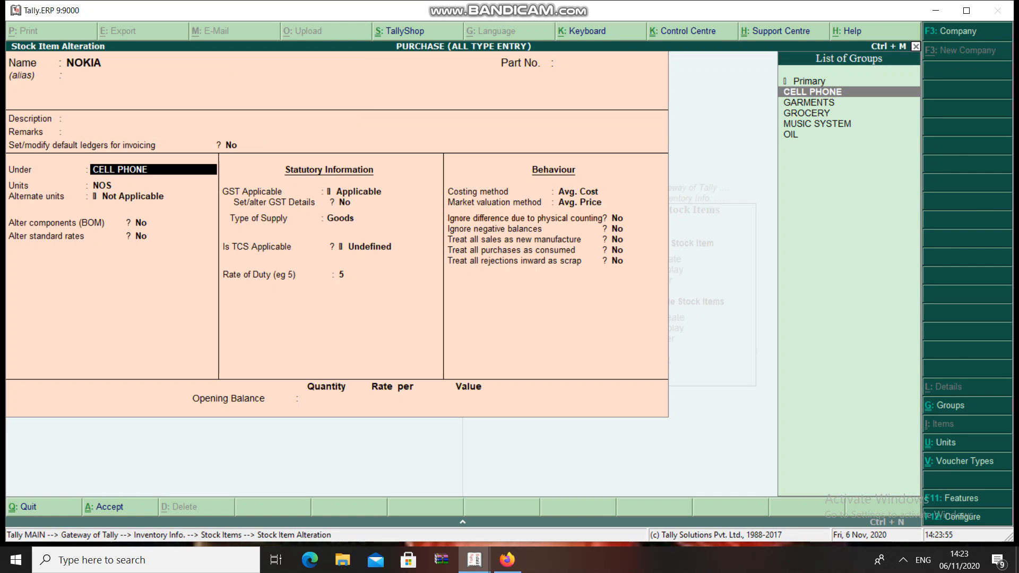
- Set Set/alter GST Details to Yes for NOKIA and bring up its tax details
key(Return)
key(Return)
key(Return)
key(Return)
key(Return)
key(Return)
key(Return)
key(Return)
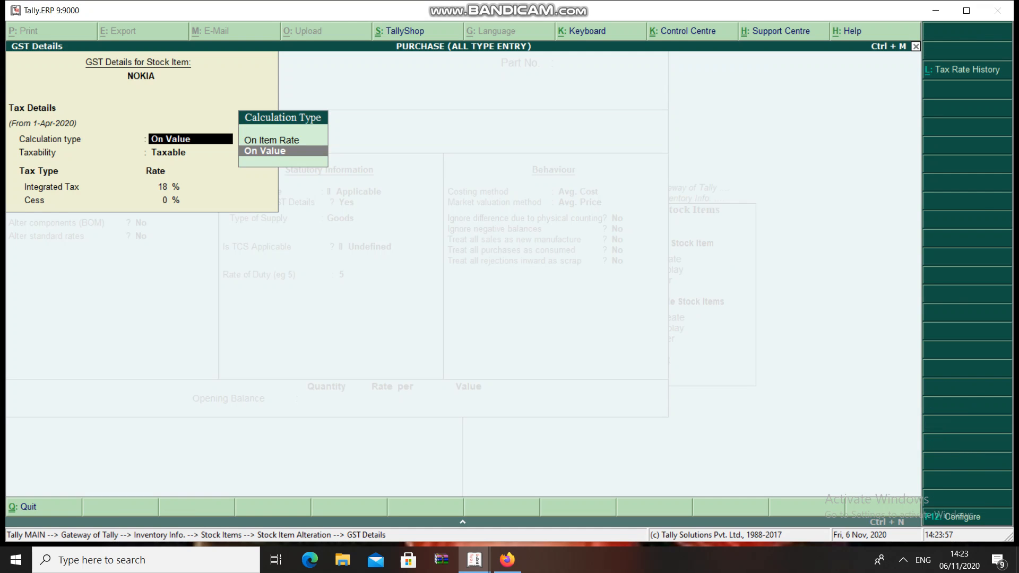
- Review the tax details and behaviour settings of NOKIA and accept the stock item
key(Return)
key(Return)
key(Return)
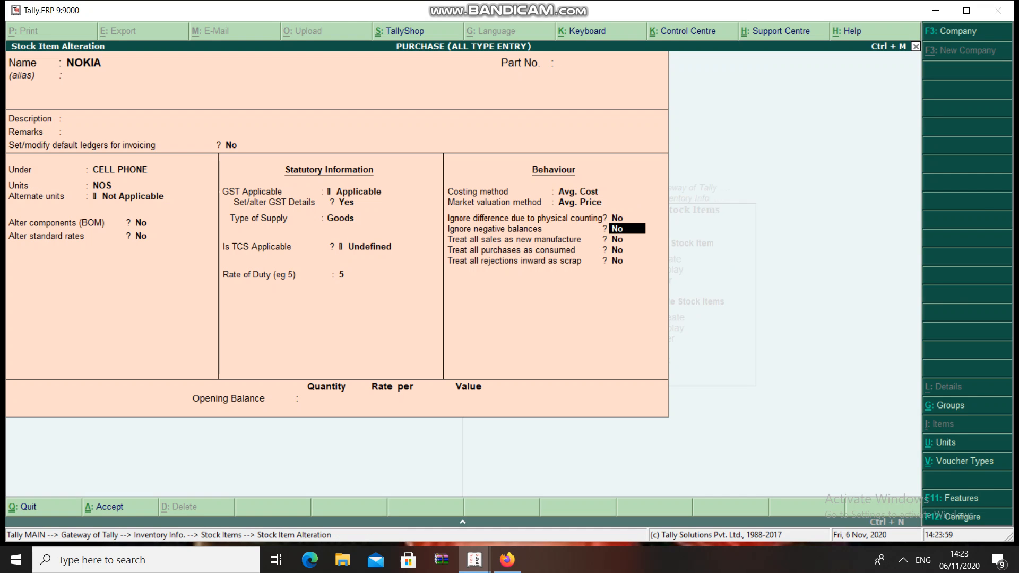
key(Return)
key(Return)
- Open the REFINED OIL stock item and check its name, description, default ledger and group settings
key(Down)
key(Return)
key(Return)
key(Return)
key(Return)
key(Return)
key(Return)
key(Return)
key(Return)
key(Return)
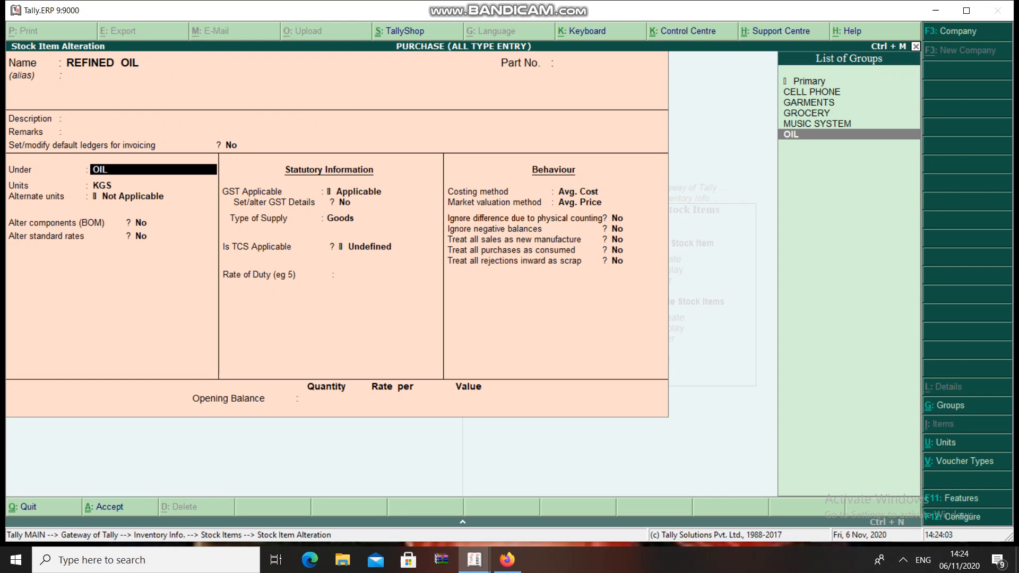
- Check the units, component settings, GST applicability and type of supply of REFINED OIL
key(Return)
key(Return)
key(Return)
key(Return)
key(Return)
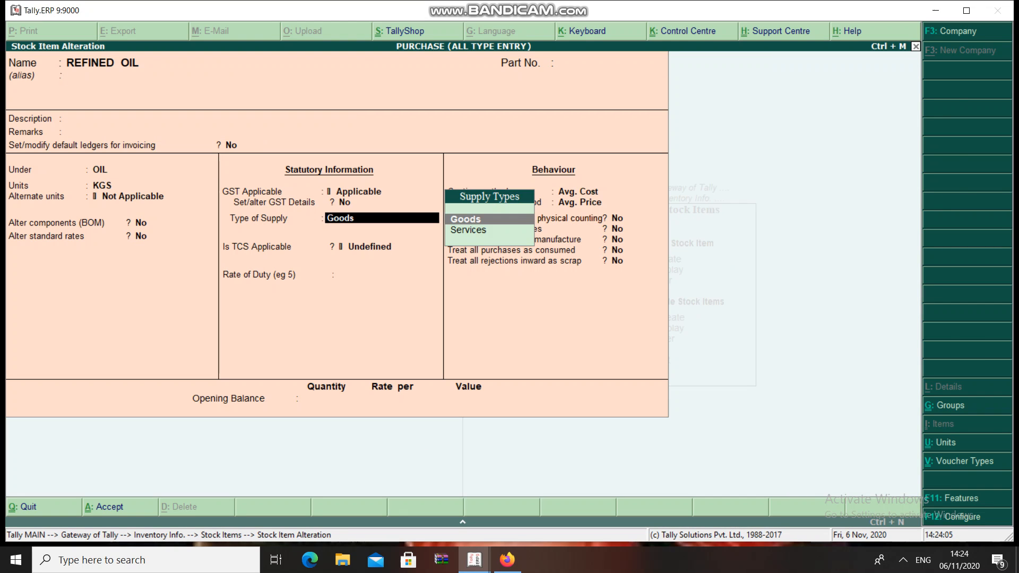
key(Return)
- Go back to Set/alter GST Details for REFINED OIL, set it to Yes and bring up the tax details
key(Up)
key(Up)
key(Up)
key(Up)
key(Up)
key(Up)
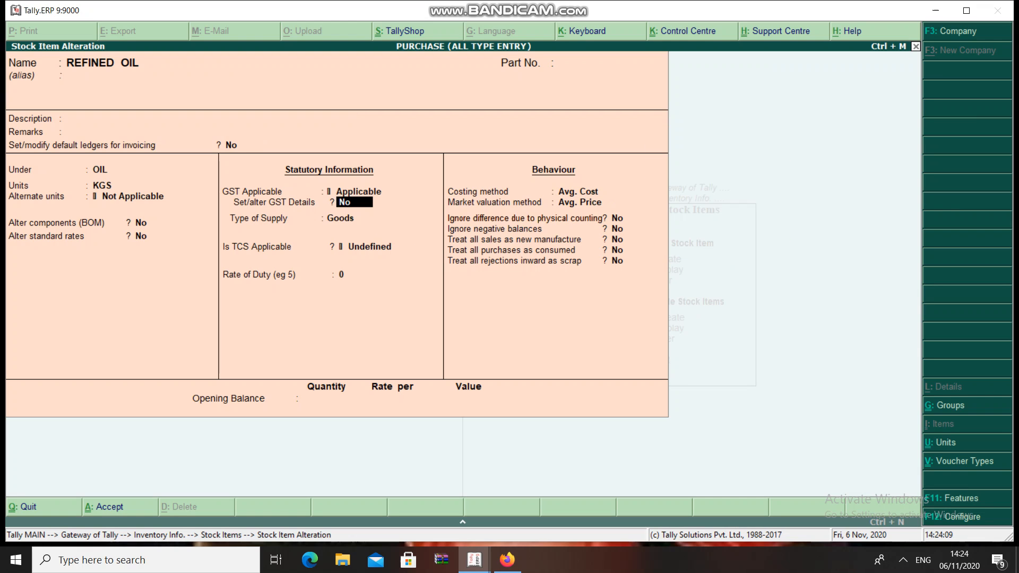
key(Return)
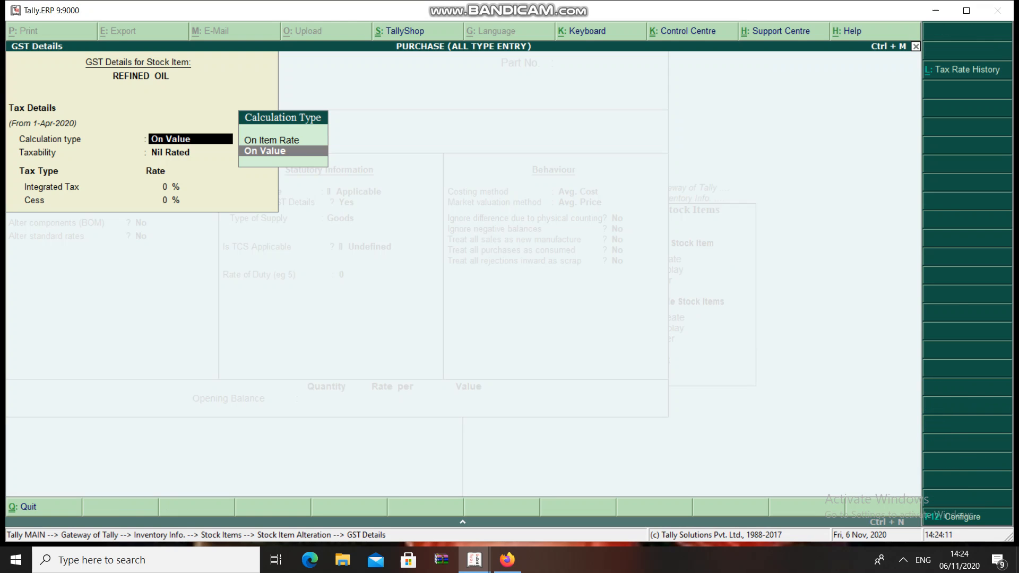
- Review the tax details, costing method and behaviour settings of REFINED OIL and accept the stock item
key(Return)
key(Return)
key(Return)
key(Return)
key(Return)
key(Return)
key(Return)
key(Return)
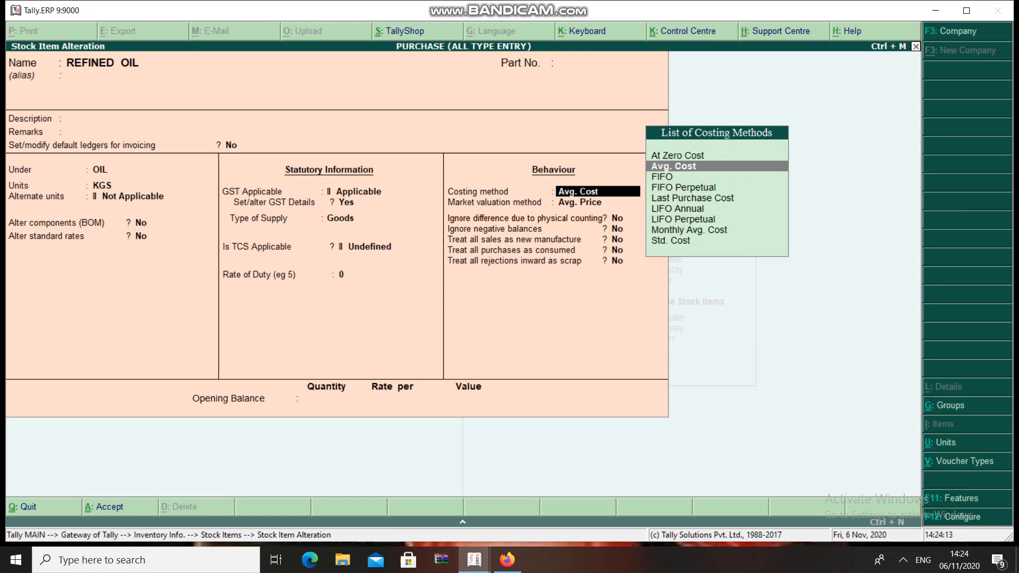
key(Return)
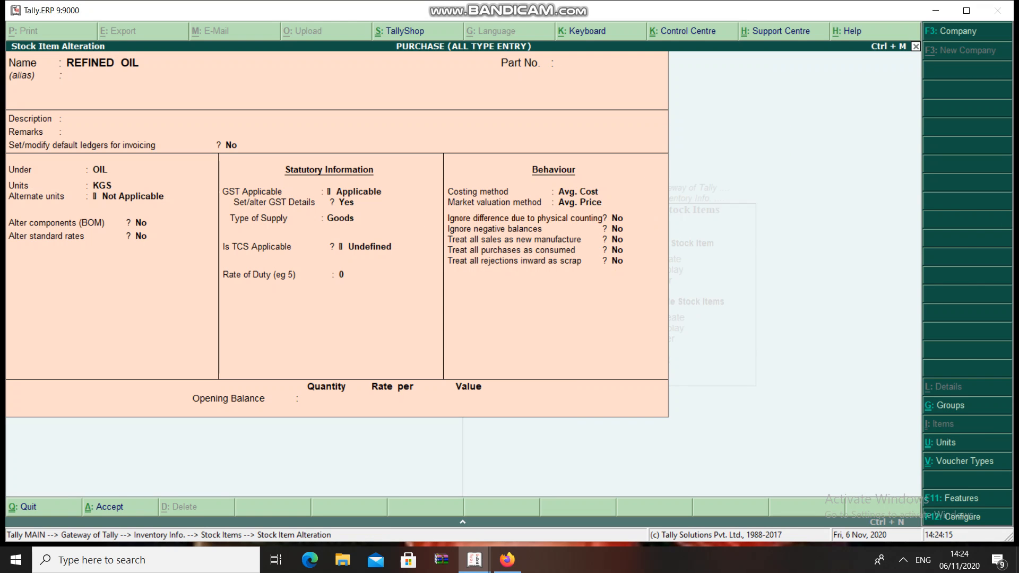
key(Return)
- Open the SONY stock item and check its description, group, units and component settings
key(Down)
key(Return)
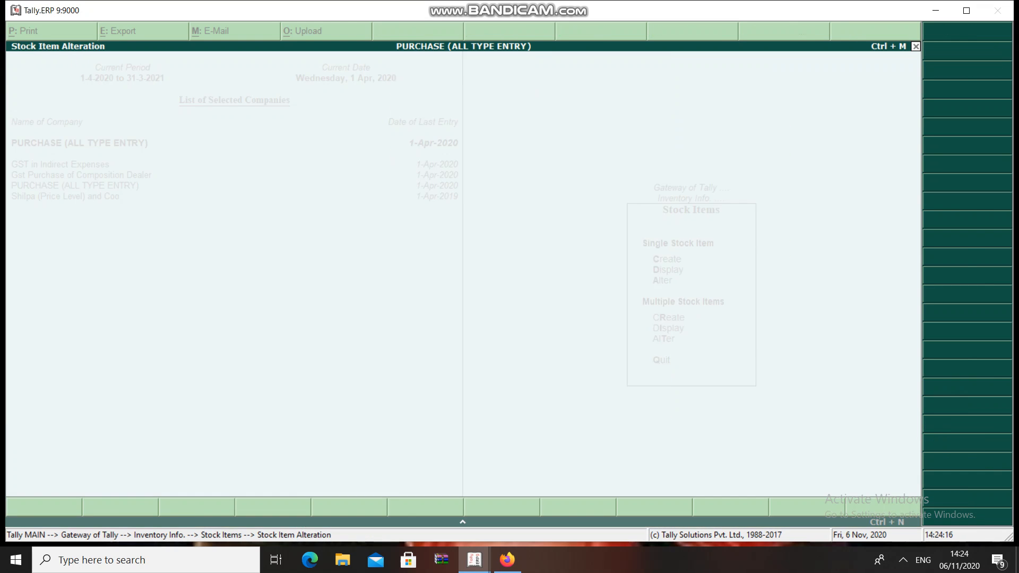
key(Return)
key(Return)
key(Return)
key(Return)
key(Return)
key(Return)
key(Return)
key(Return)
key(Return)
key(Return)
key(Return)
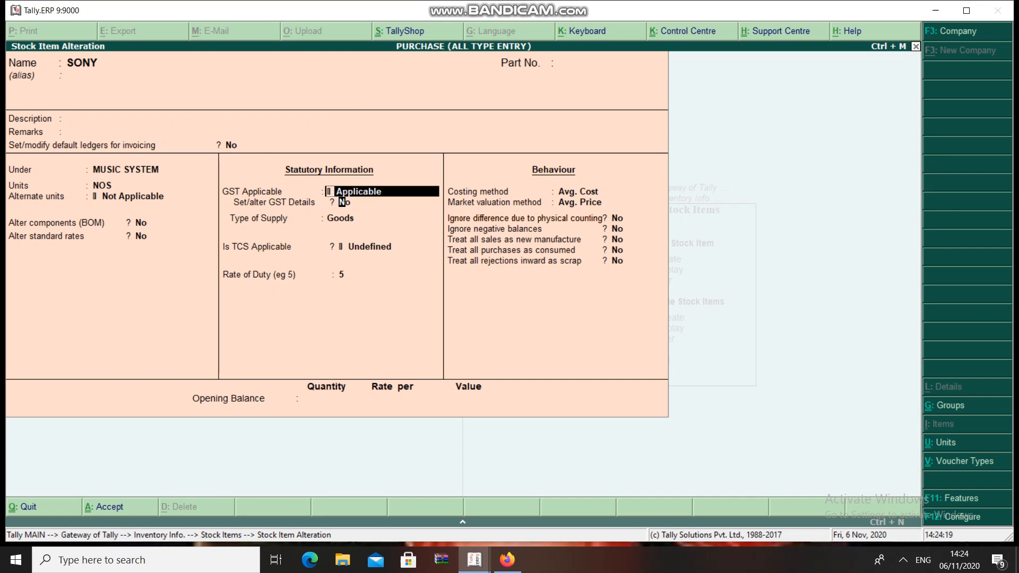
- Set Set/alter GST Details to Yes for SONY and review its taxability and tax rates
key(Return)
key(Return)
key(Return)
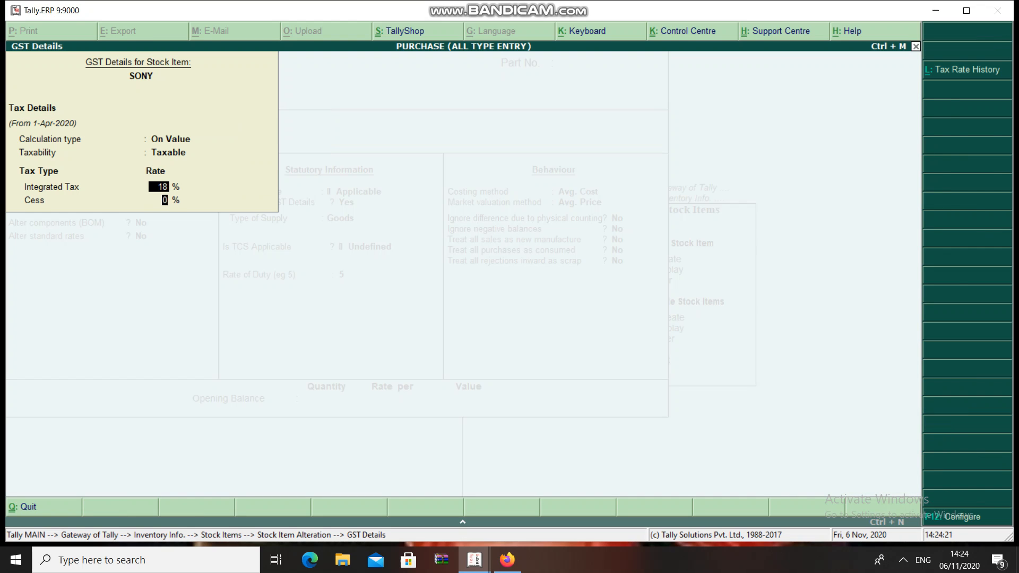
key(Return)
key(Return)
- Check the remaining statutory, costing and behaviour settings of SONY and accept the stock item
key(Return)
key(Return)
key(Return)
key(Return)
key(Return)
key(Return)
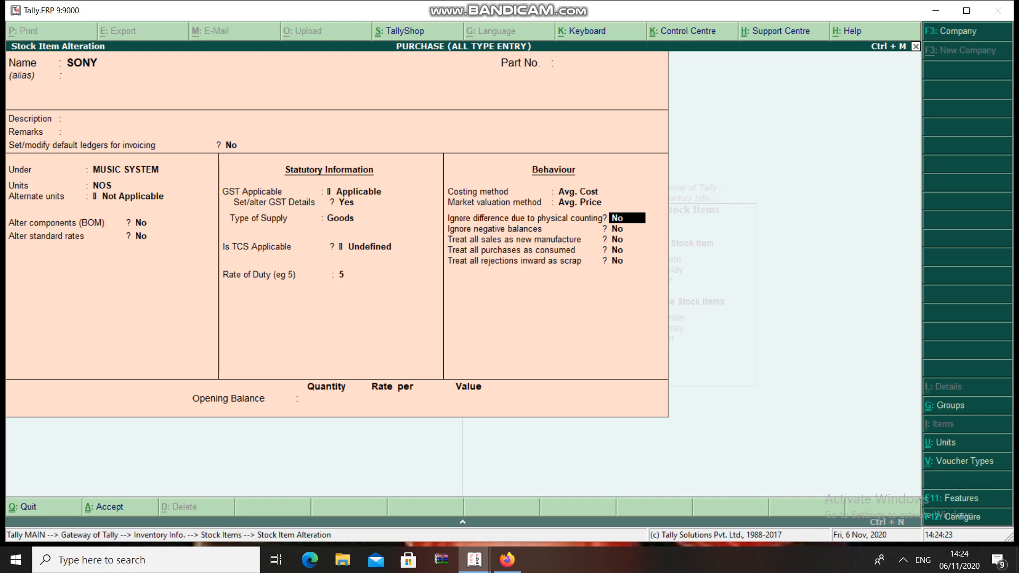
key(Return)
key(Return)
key(Return)
- Open the TOOR DAAL stock item and check its description, group, units and component settings
key(Down)
key(Return)
key(Return)
key(Return)
key(Return)
key(Return)
key(Return)
key(Return)
key(Return)
key(Return)
key(Return)
- Set Set/alter GST Details to Yes for TOOR DAAL and bring up its tax details
key(Return)
key(Return)
key(BackSpace)
key(Return)
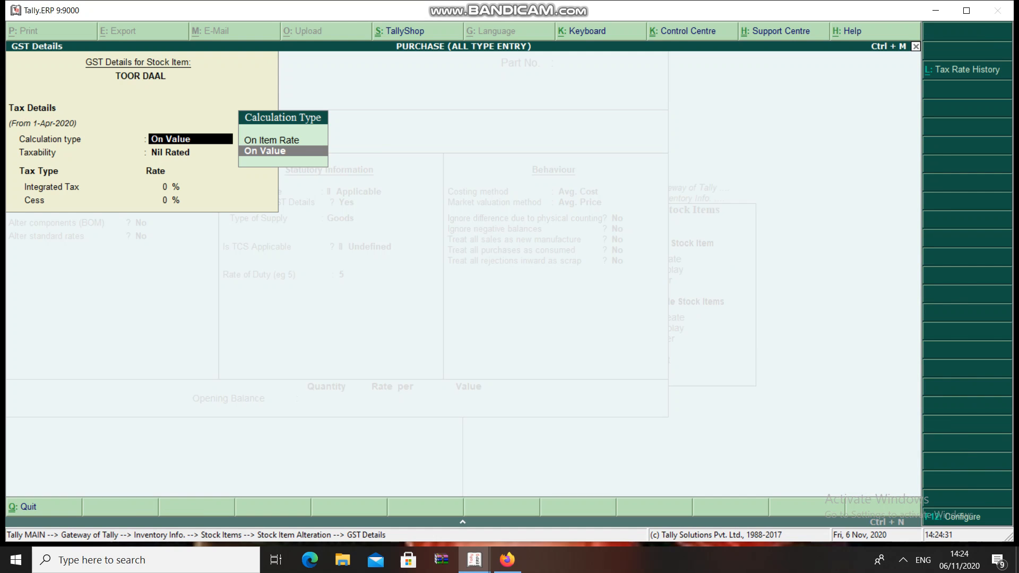
- Review the tax details, costing method and behaviour settings of TOOR DAAL and accept the stock item
key(Return)
key(Return)
key(Return)
key(Return)
key(Return)
key(Return)
key(Return)
key(Return)
key(Return)
key(Return)
key(Return)
key(Return)
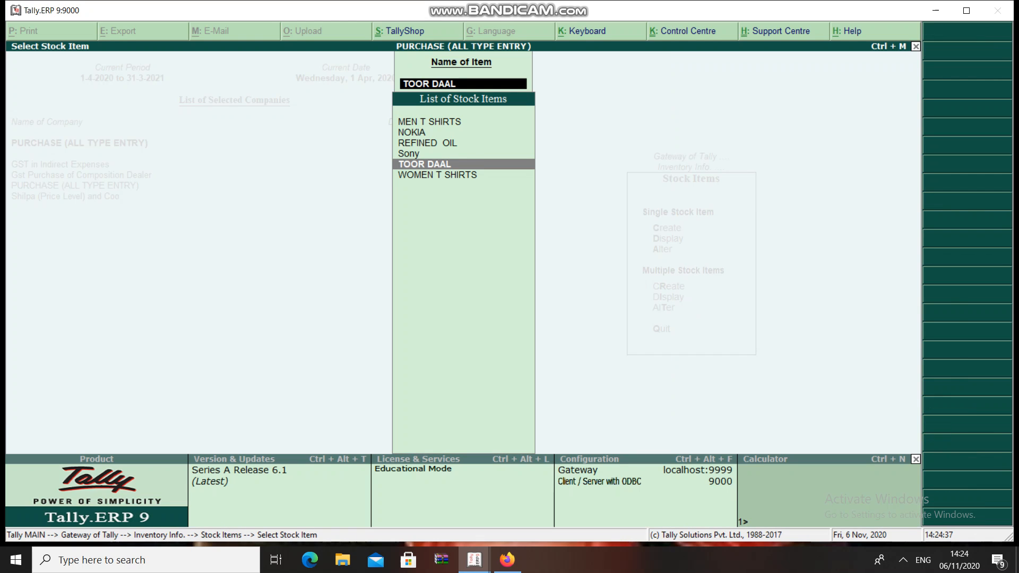
- Open the WOMEN T SHIRTS stock item and check its description, group, units and component settings
key(Down)
key(Return)
key(Return)
key(Return)
key(Return)
key(Return)
key(Return)
key(Return)
key(Return)
key(Return)
key(Return)
key(Return)
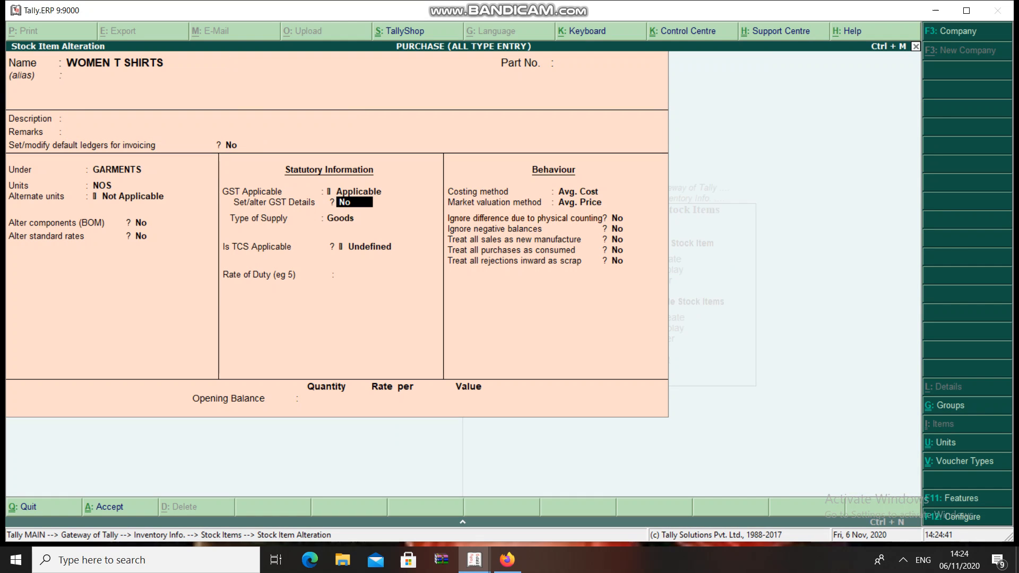
- Set Set/alter GST Details to Yes for WOMEN T SHIRTS and review its taxability and tax rates
key(Return)
key(Return)
key(Return)
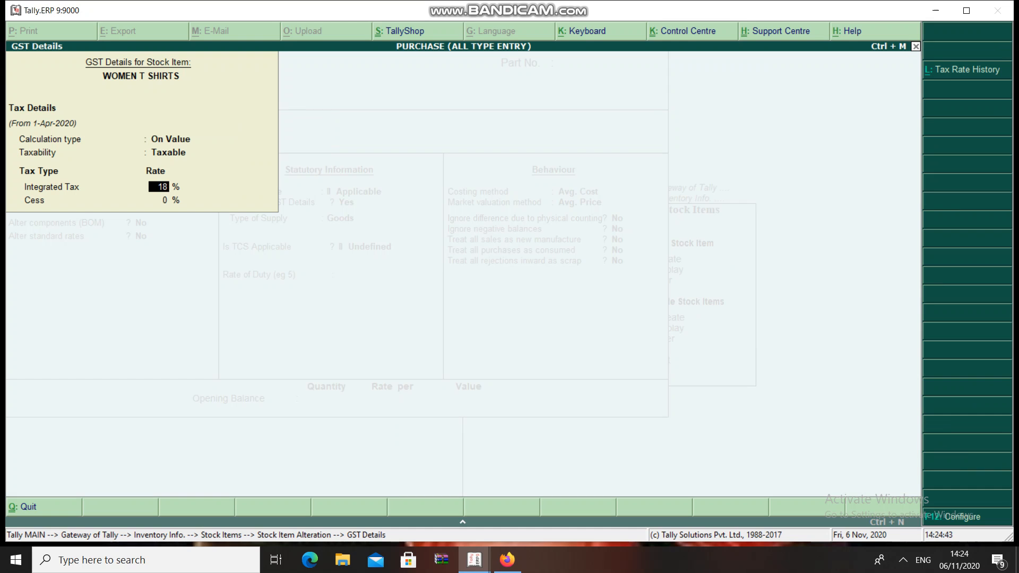
key(Return)
key(Return)
- Check the costing method and behaviour settings of WOMEN T SHIRTS and accept the stock item
key(Return)
key(Return)
key(Return)
key(Return)
key(Return)
key(Return)
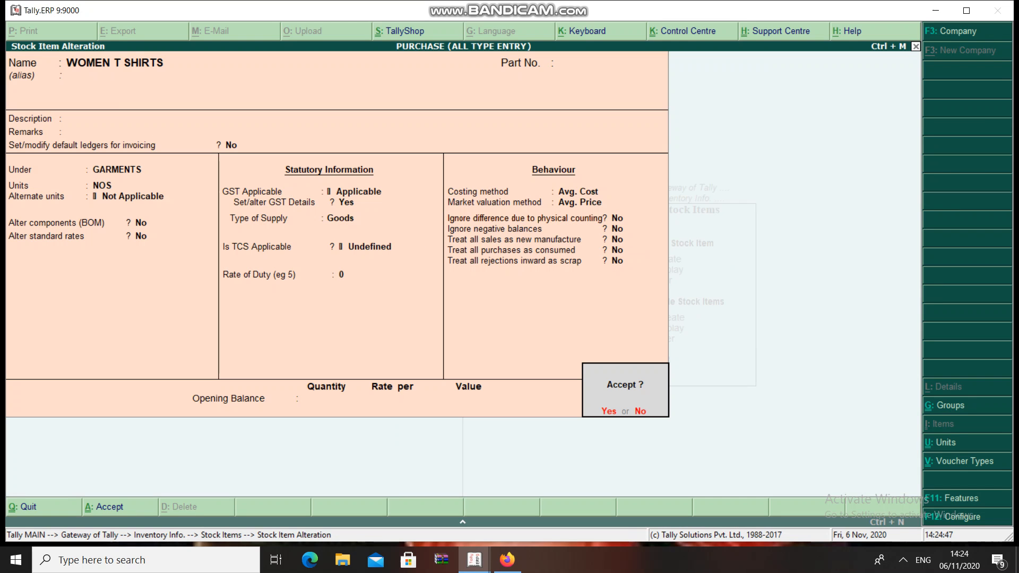
key(Return)
- Leave the inventory masters, display the Day Book and open purchase voucher No. 1
key(Escape)
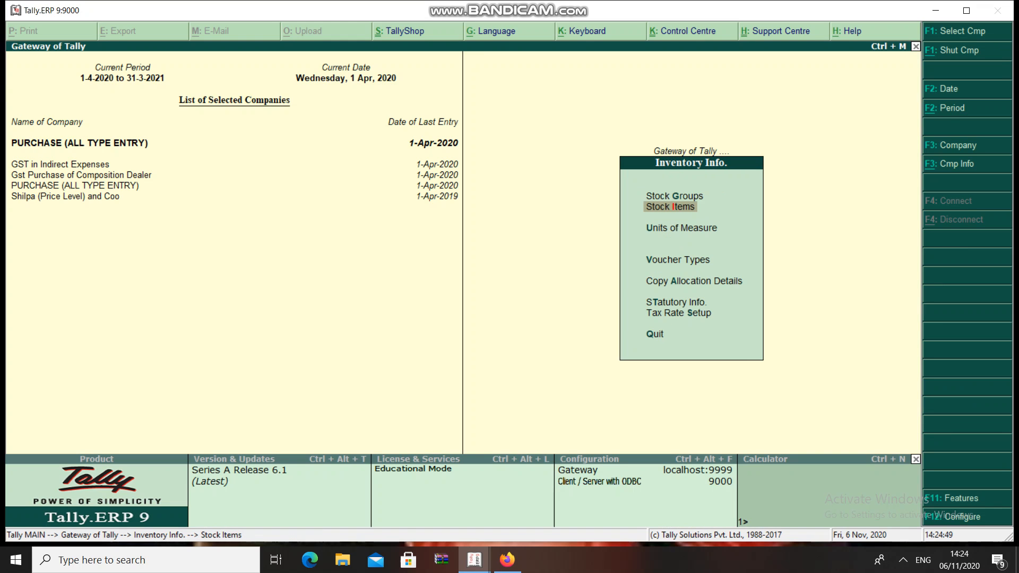
key(Escape)
key(d)
key(Down)
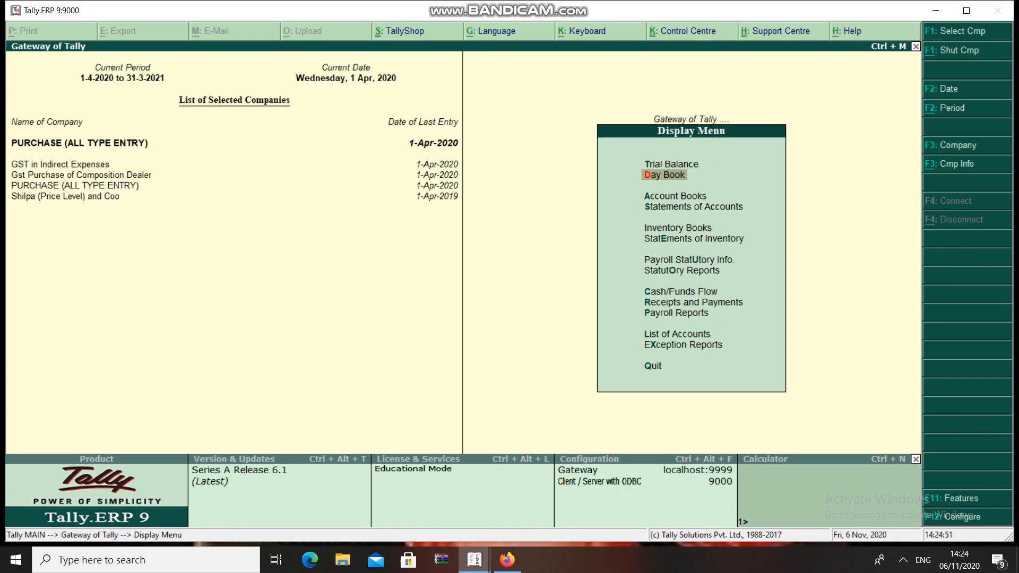
key(Return)
key(Return)
- Review the supplier invoice number, date, party account, and receipt and supplier details of purchase voucher No. 1
key(Return)
key(Return)
key(Return)
key(Return)
key(Return)
key(Return)
key(Return)
key(Return)
key(Return)
key(Return)
key(Return)
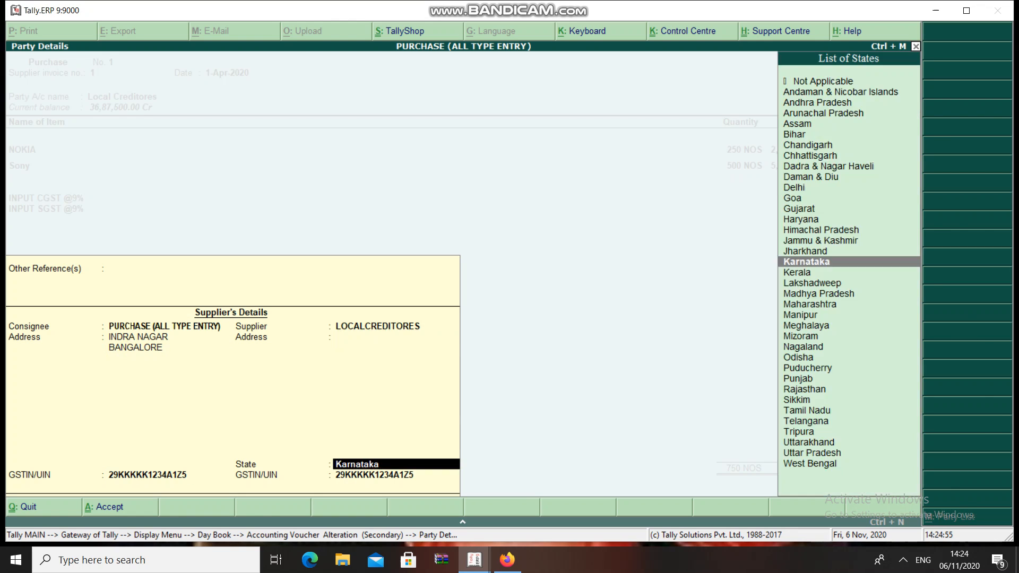
key(Return)
- Check the purchase ledger allocation of the NOKIA line and move on to the Sony line's quantity and rate
key(Return)
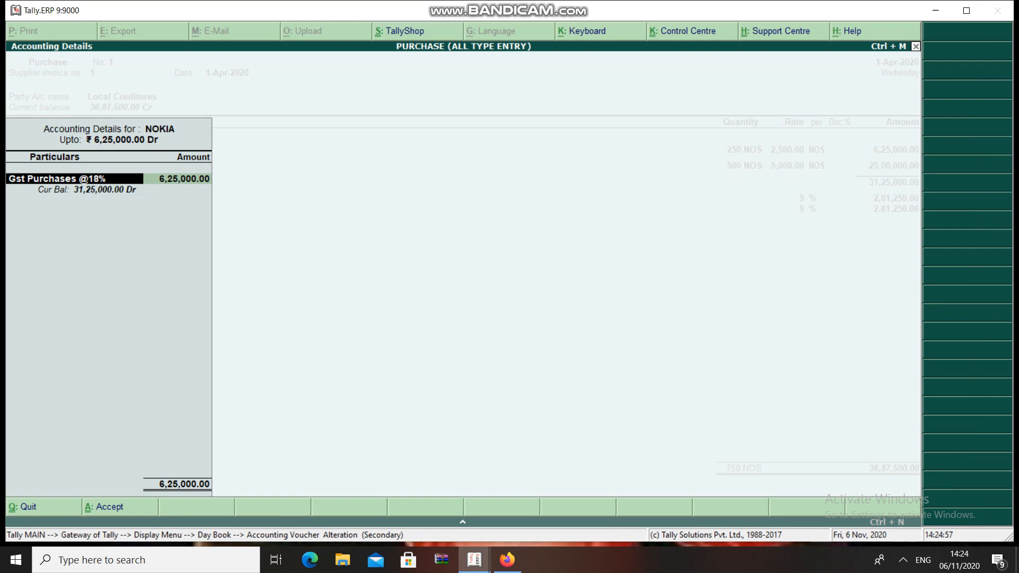
key(Return)
key(Return)
key(Return)
key(Return)
key(Return)
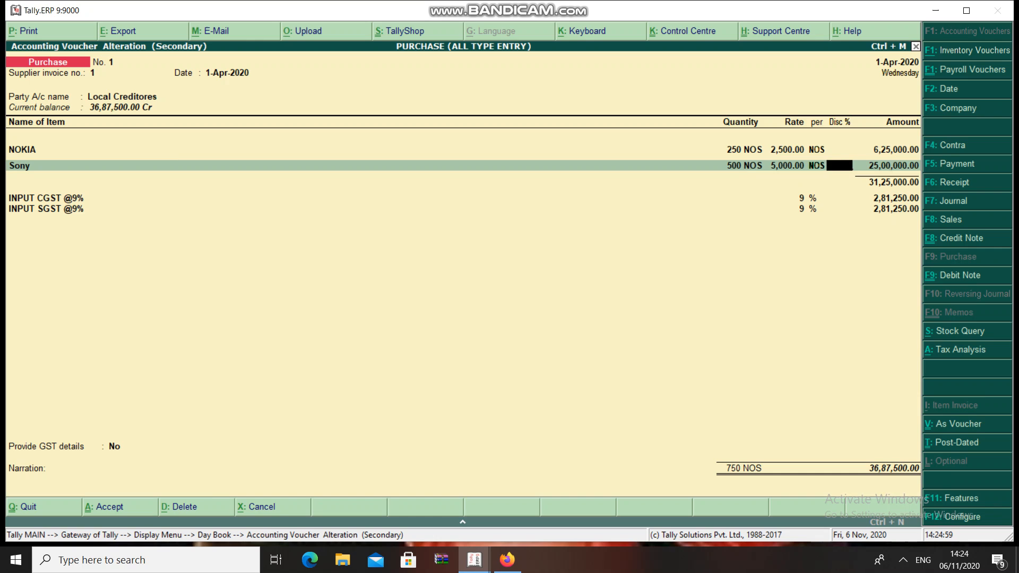
- Check the Sony line's amount and purchase ledger allocation and continue to the tax ledger lines
key(Return)
key(Return)
key(Return)
key(Return)
key(Return)
key(Return)
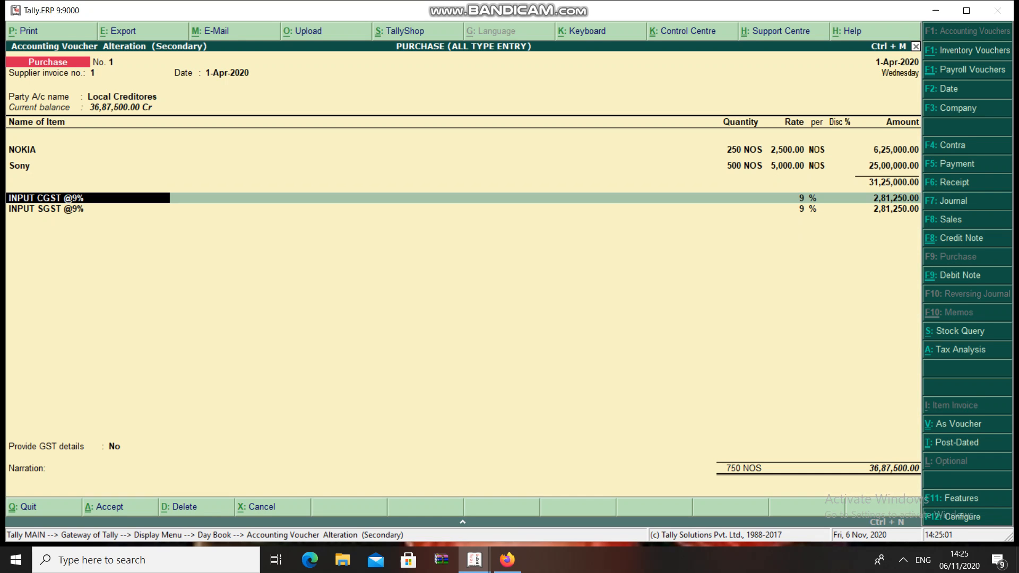
- Review the INPUT CGST @9% and INPUT SGST @9% lines and the voucher total
key(Return)
key(Return)
key(Return)
key(Return)
key(Return)
key(Return)
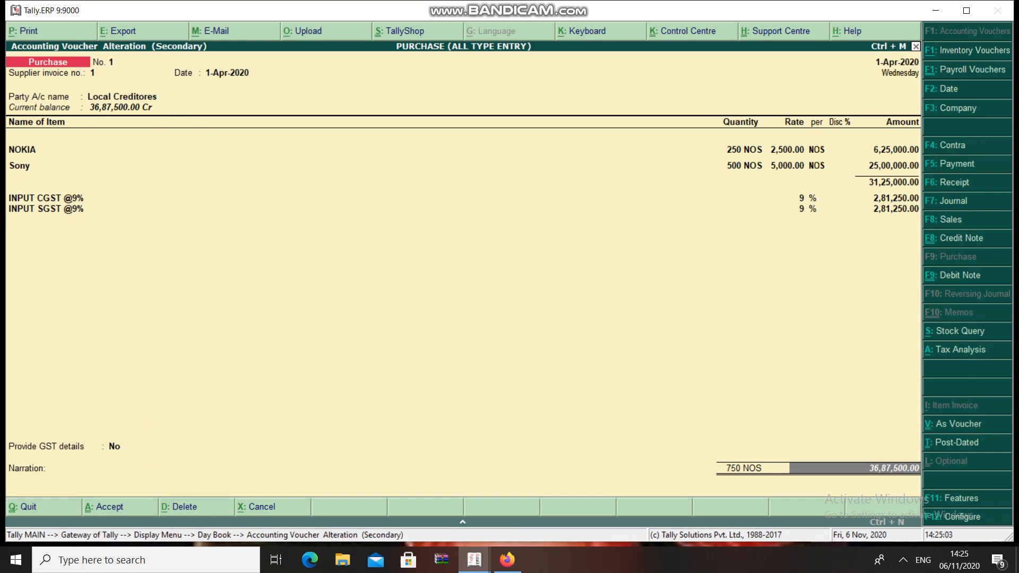
- Go through the remaining fields of purchase voucher No. 1 and accept it, returning to the Day Book
key(Return)
key(Return)
key(Return)
key(Return)
key(Return)
key(Return)
key(Return)
key(Return)
- Open the INTERSTATE CREDITORES purchase voucher No. 2 from the Day Book and check its supplier invoice number
key(Down)
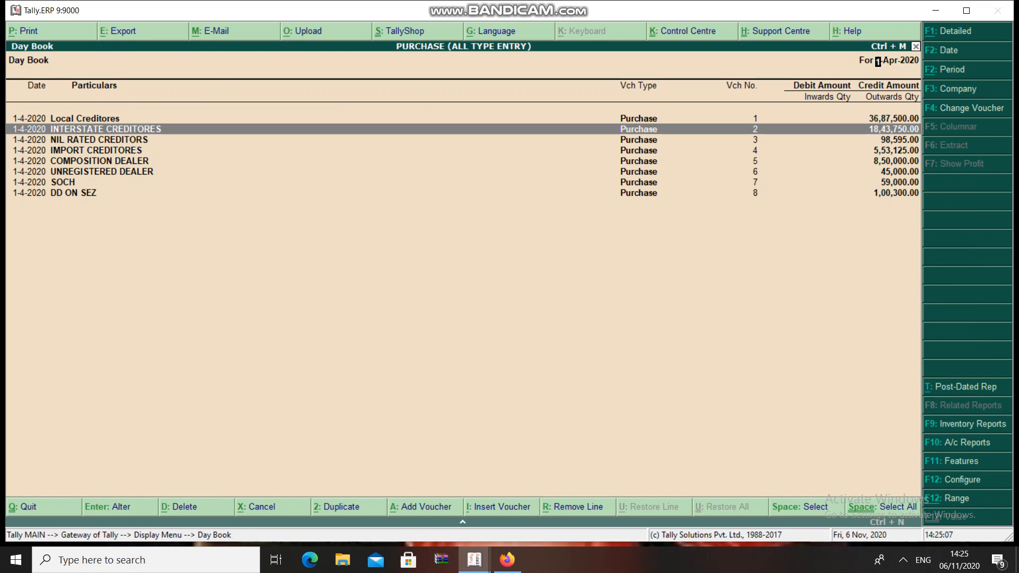
key(Return)
key(Return)
key(Return)
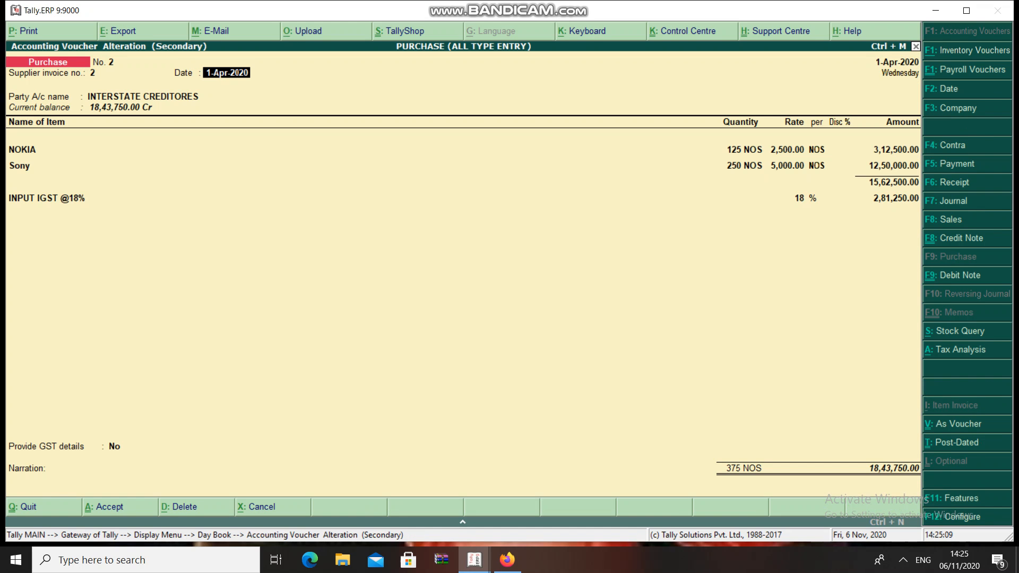
- Review the invoice date and party details of voucher No. 2 and continue to the NOKIA line's quantity and rate
key(Return)
key(Return)
key(Return)
key(Return)
key(Return)
key(Return)
key(Return)
key(Return)
key(Return)
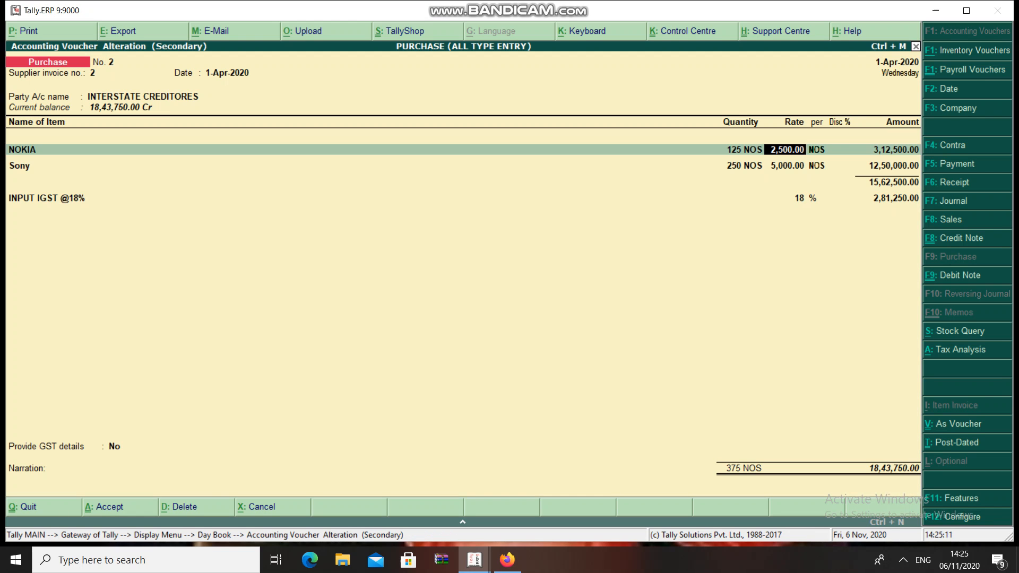
- Check the NOKIA line's amount and purchase ledger allocation in voucher No. 2 and continue to the Sony line's rate
key(Return)
key(Return)
key(Return)
key(Return)
key(Return)
key(Return)
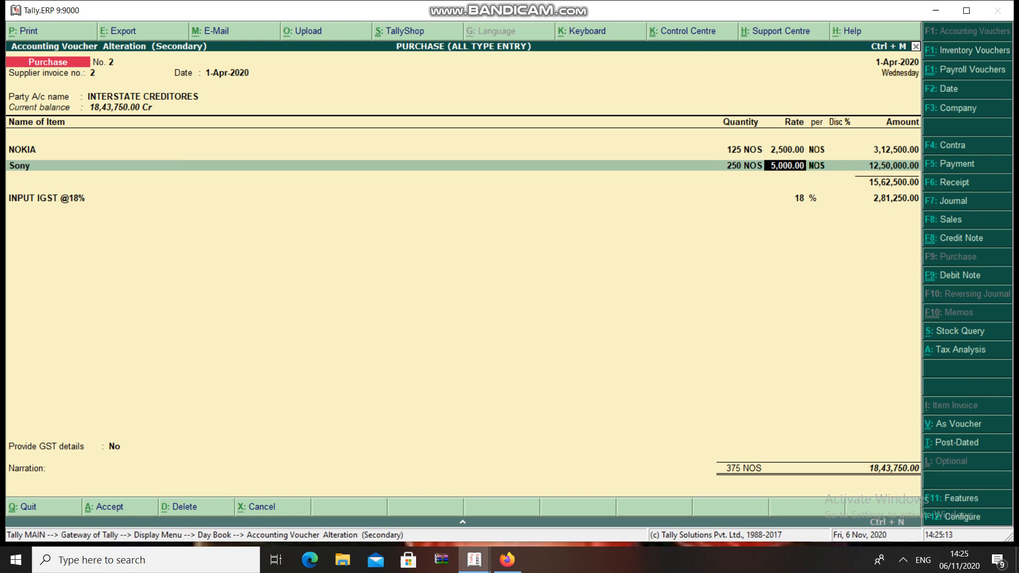
- Check the Sony line's amount and purchase ledger allocation in voucher No. 2 and continue to the empty item line
key(Return)
key(Return)
key(Return)
key(Return)
key(Return)
key(Return)
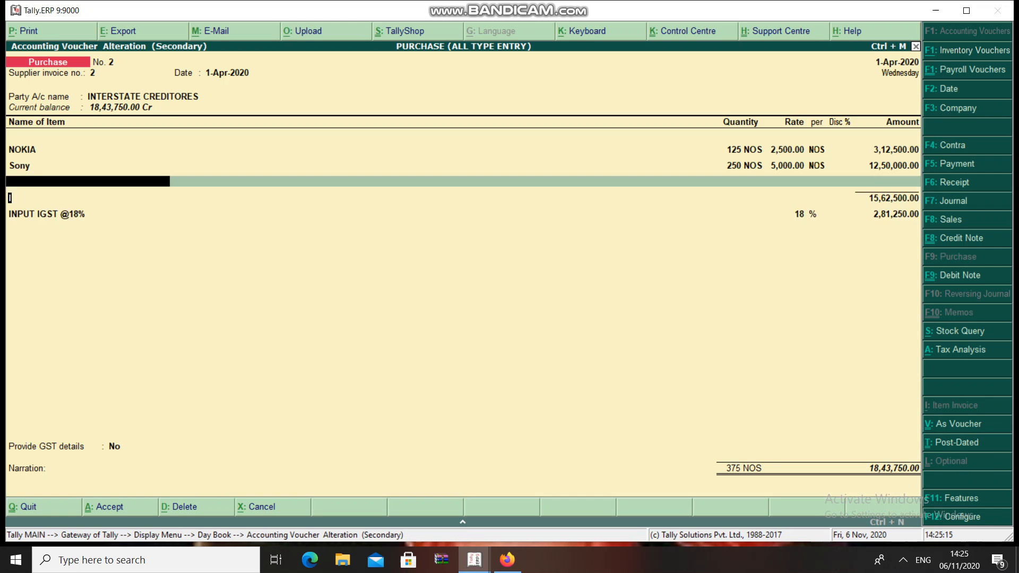
key(Return)
key(Return)
key(Return)
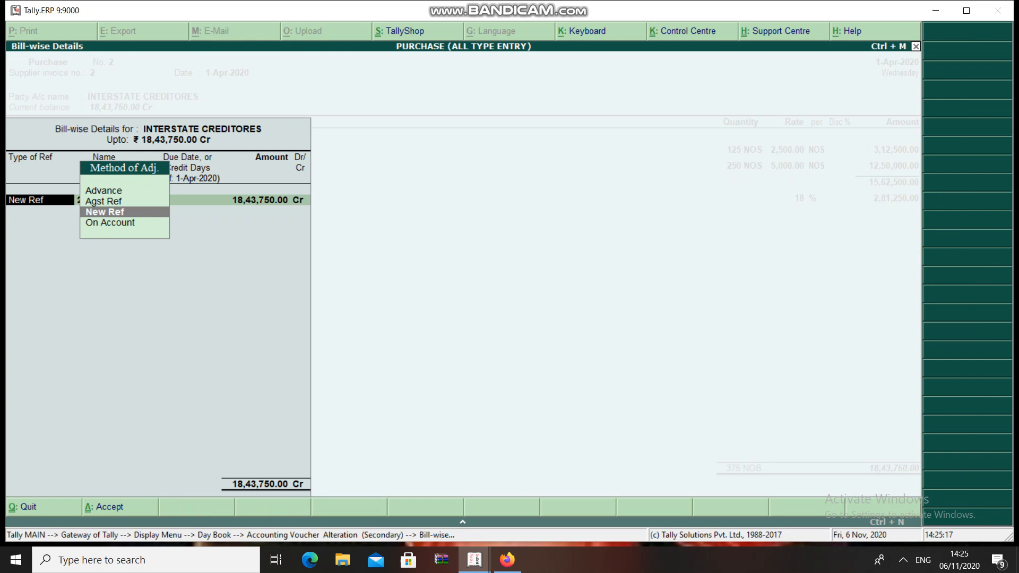
- Confirm the New Ref bill-wise allocation for INTERSTATE CREDITORES and accept purchase voucher No. 2
key(Return)
key(Return)
key(Return)
key(Return)
key(Return)
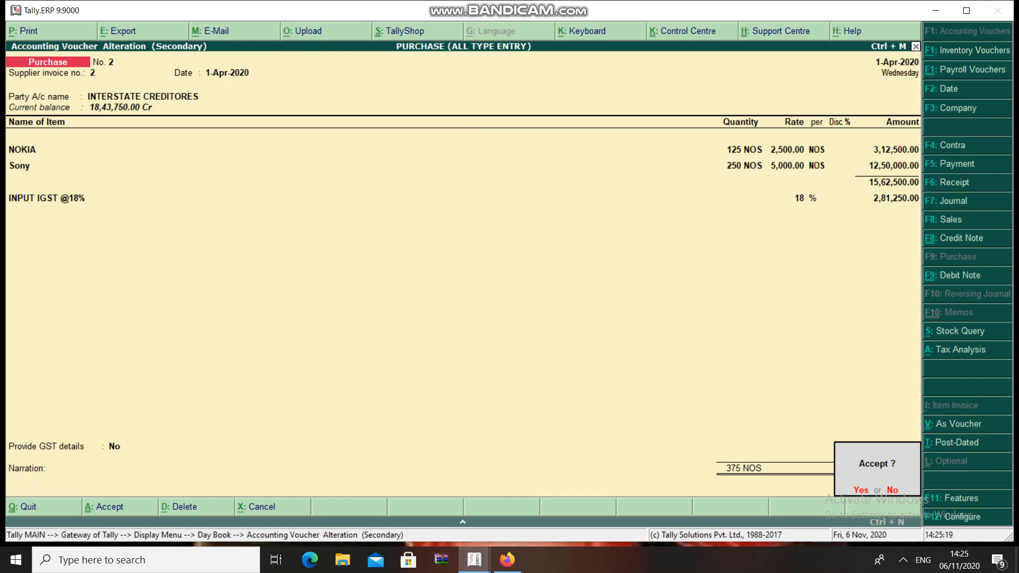
key(Return)
- Open the NIL RATED CREDITORS purchase voucher No. 3 and review its invoice, party and REFINED OIL quantity details
key(Down)
key(Return)
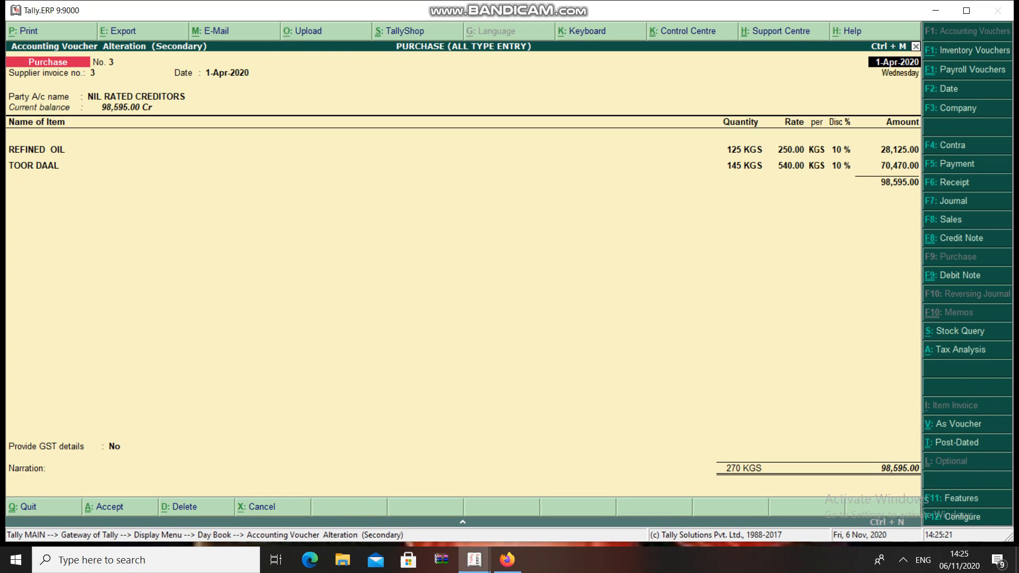
key(Return)
key(Return)
key(Return)
key(Return)
key(Return)
key(Return)
key(Return)
key(Return)
key(Return)
key(Return)
key(Return)
- Check the REFINED OIL line's discount, amount and ledger allocation and continue to the TOOR DAAL line's rate
key(Return)
key(Return)
key(Return)
key(Return)
key(Return)
key(Return)
key(Return)
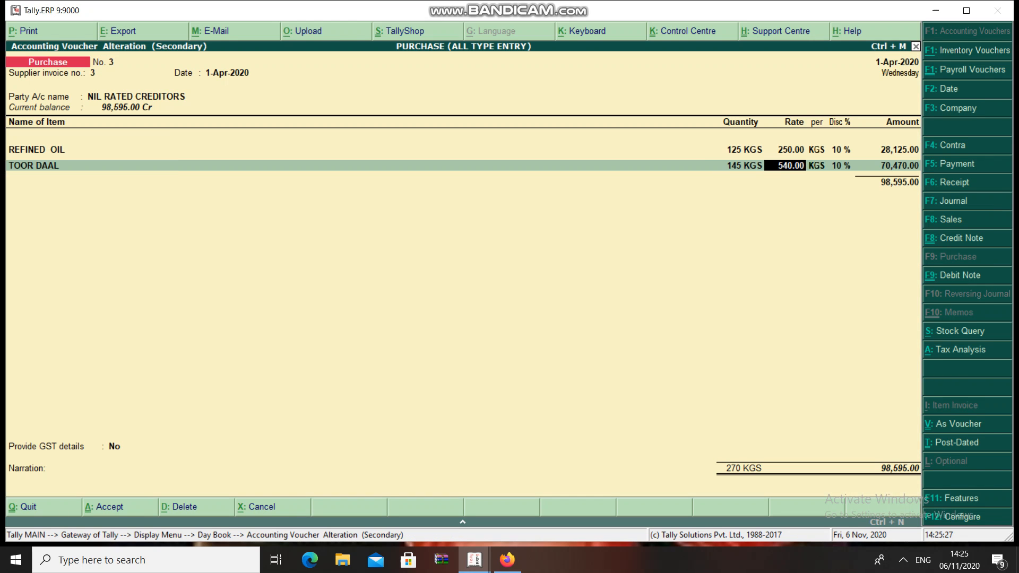
- Check the TOOR DAAL line's discount, amount and ledger allocation and accept purchase voucher No. 3
key(Return)
key(Return)
key(Return)
key(Return)
key(Return)
key(Return)
key(Return)
key(Return)
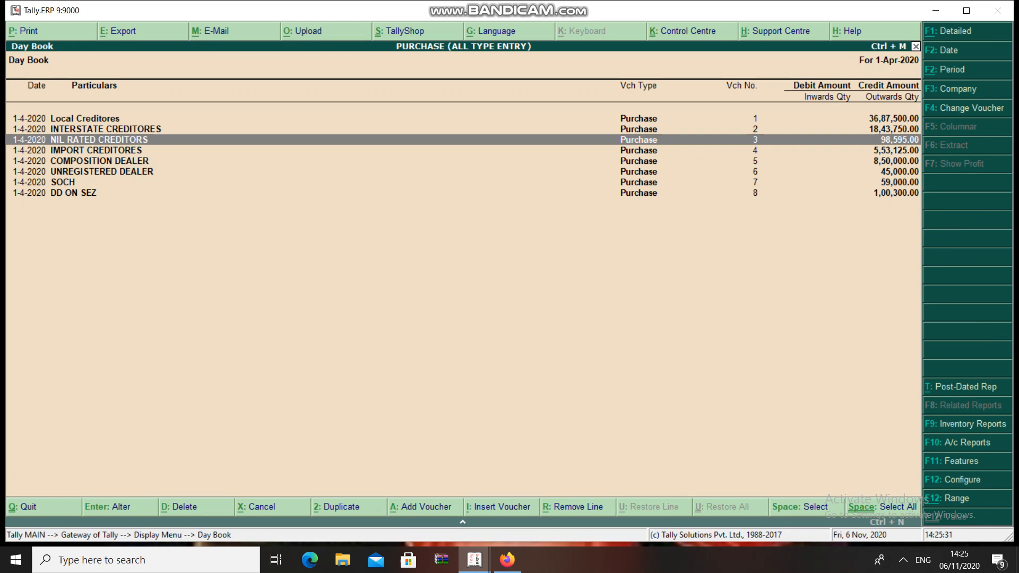
- Open the IMPORT CREDITORES purchase voucher No. 4 and review its supplier invoice, date and party details
key(Down)
key(Return)
key(Return)
key(Return)
key(Return)
key(Return)
key(Return)
key(Return)
key(Return)
key(Return)
- Review the quantity, rate and unit of the MEN T SHIRTS line in voucher No. 4
key(Return)
key(Return)
key(Return)
key(Return)
key(Return)
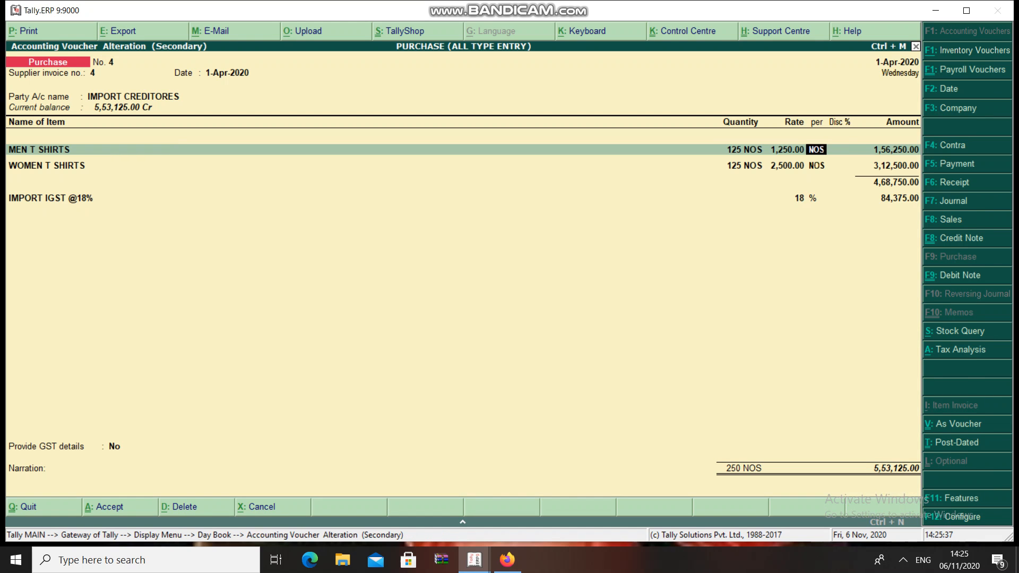
- Check the MEN T SHIRTS line's import purchases ledger allocation and its Imports Taxable classification details
key(Return)
key(Return)
key(Return)
key(Return)
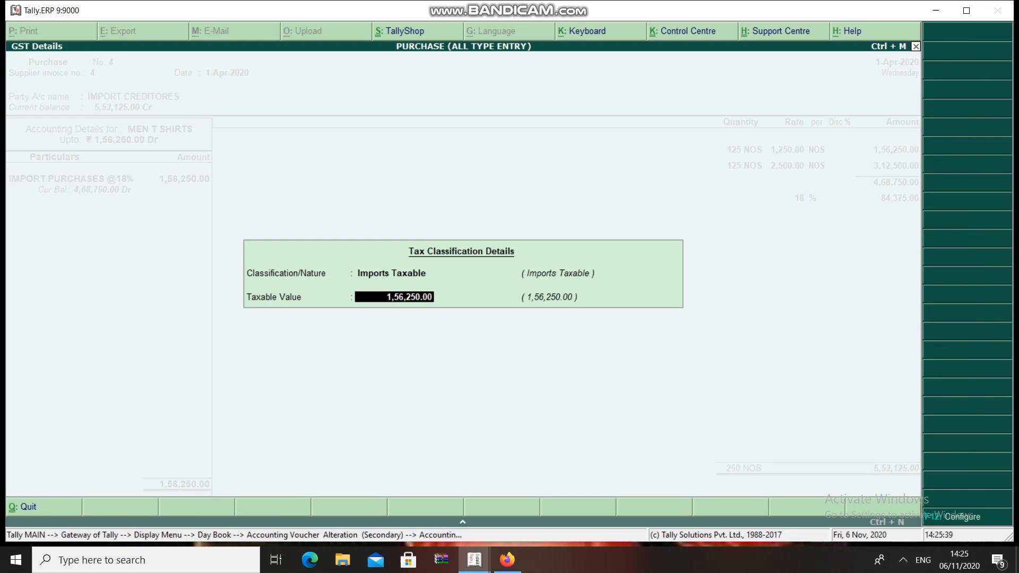
key(Return)
key(Return)
- Review the quantity, rate and amount of the WOMEN T SHIRTS line in voucher No. 4
key(Return)
key(Return)
key(Return)
key(Return)
key(Return)
key(Return)
key(Return)
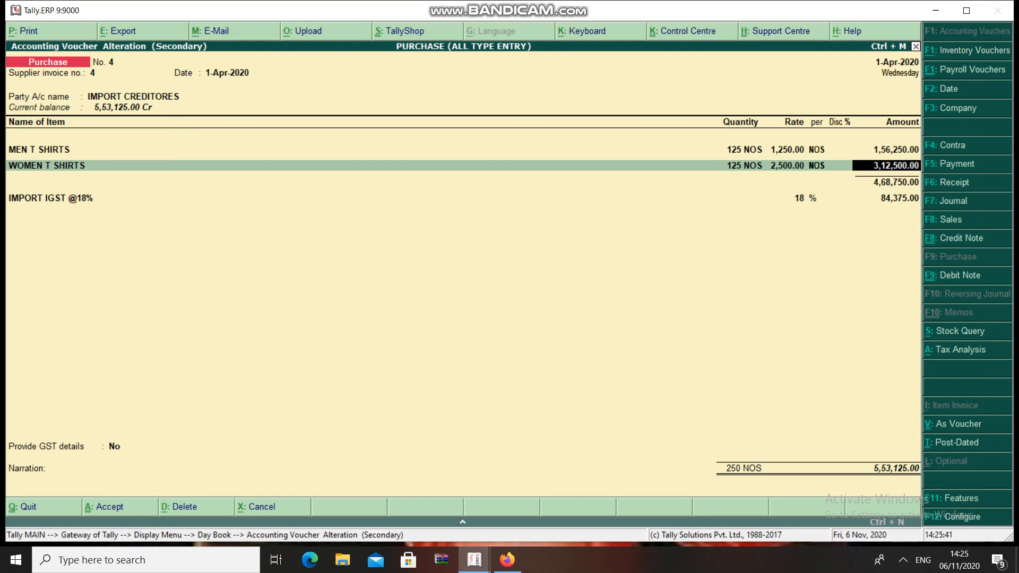
key(Return)
key(Return)
key(Return)
key(Return)
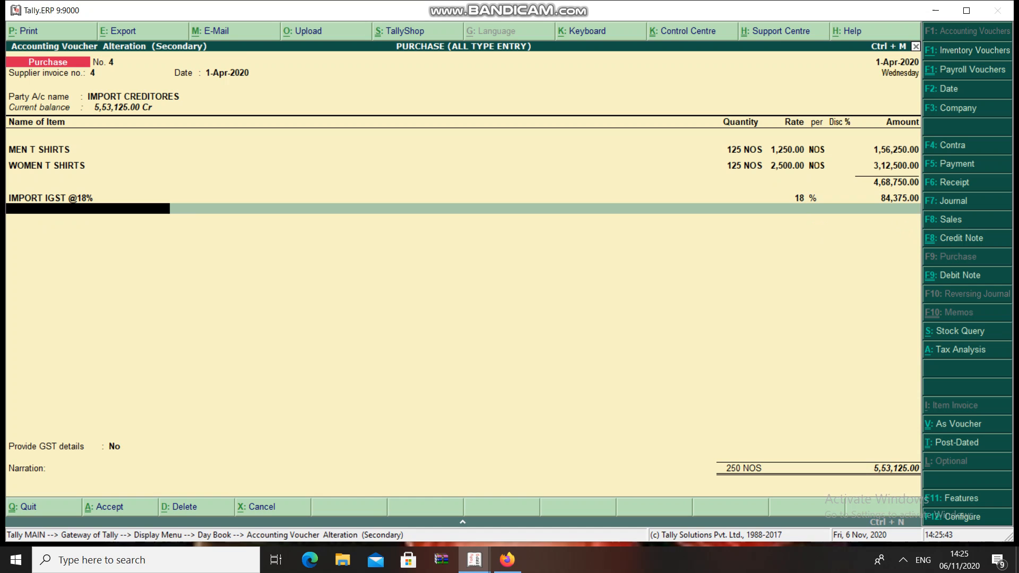
key(Return)
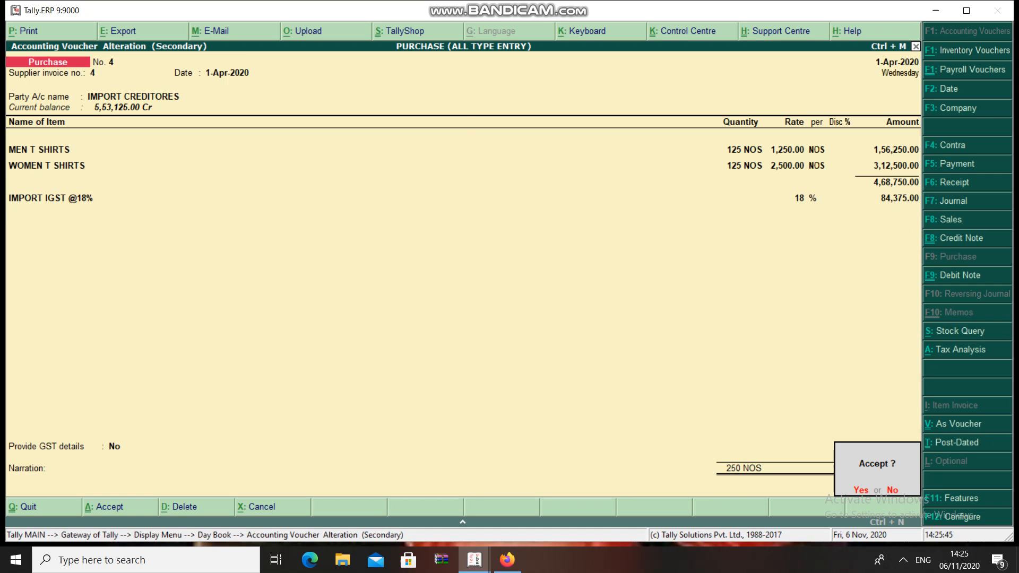
key(Return)
- Open the COMPOSITION DEALER purchase voucher No. 5 and review its party details and NOKIA line
key(Down)
key(Return)
key(Return)
key(Return)
key(Return)
key(Return)
key(Return)
key(Return)
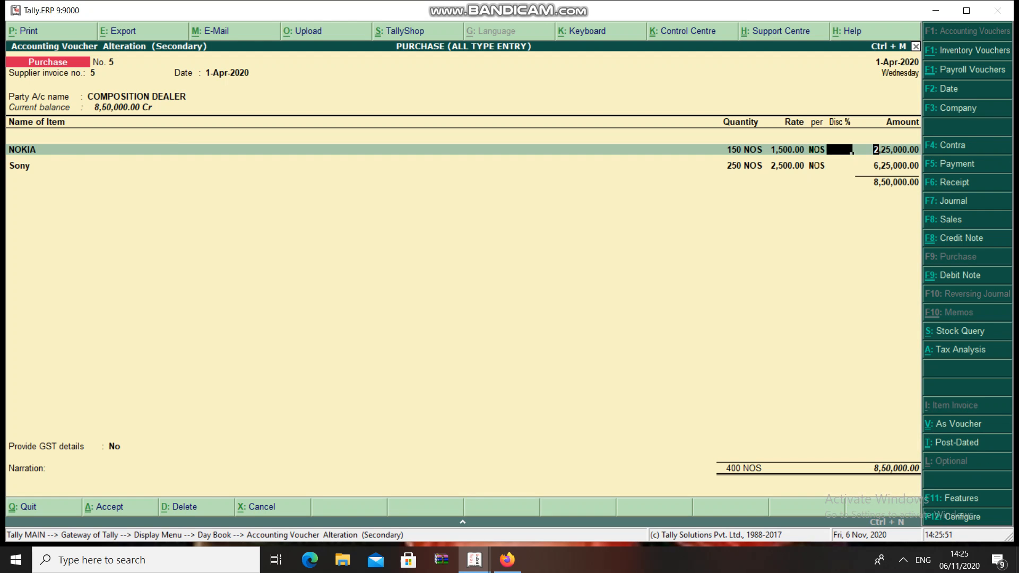
- Check the NOKIA line's purchase ledger allocation in voucher No. 5 and continue to the Sony line's discount
key(Return)
key(Return)
key(Return)
key(Return)
key(Return)
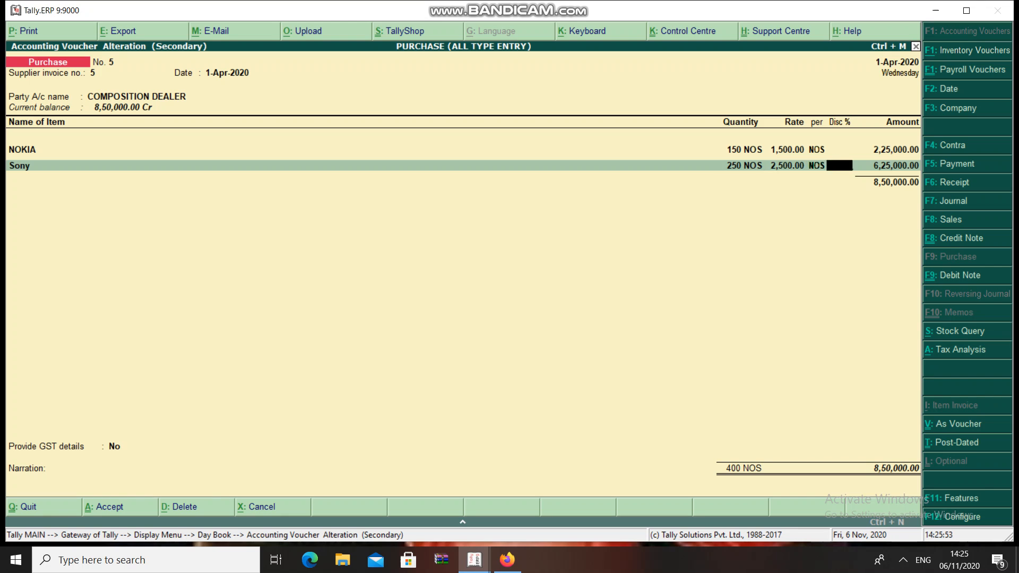
- Check the Sony line's allocation to the PURCHASES ledger and accept purchase voucher No. 5
key(Return)
key(Return)
key(Return)
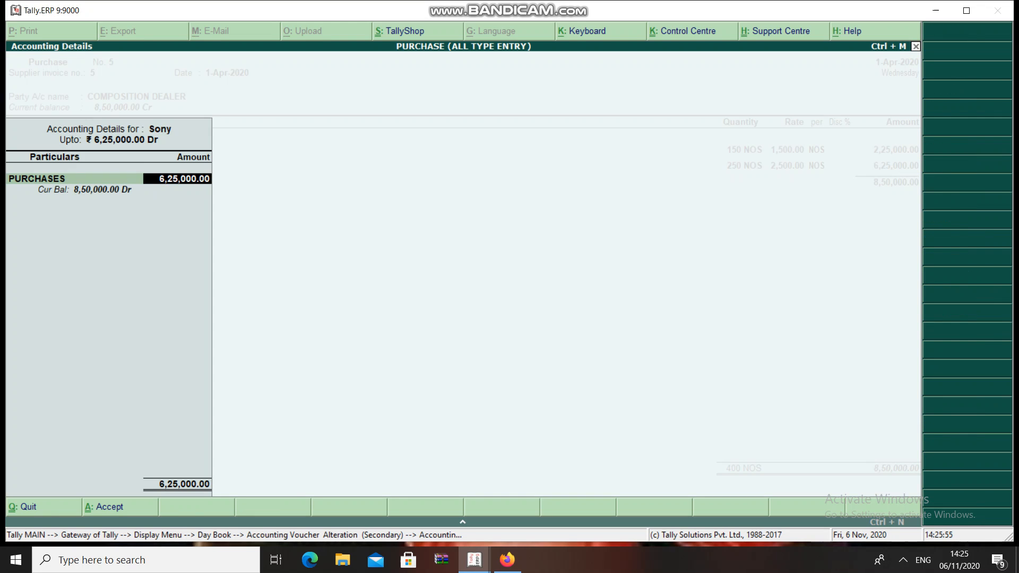
key(Return)
key(Return)
key(Return)
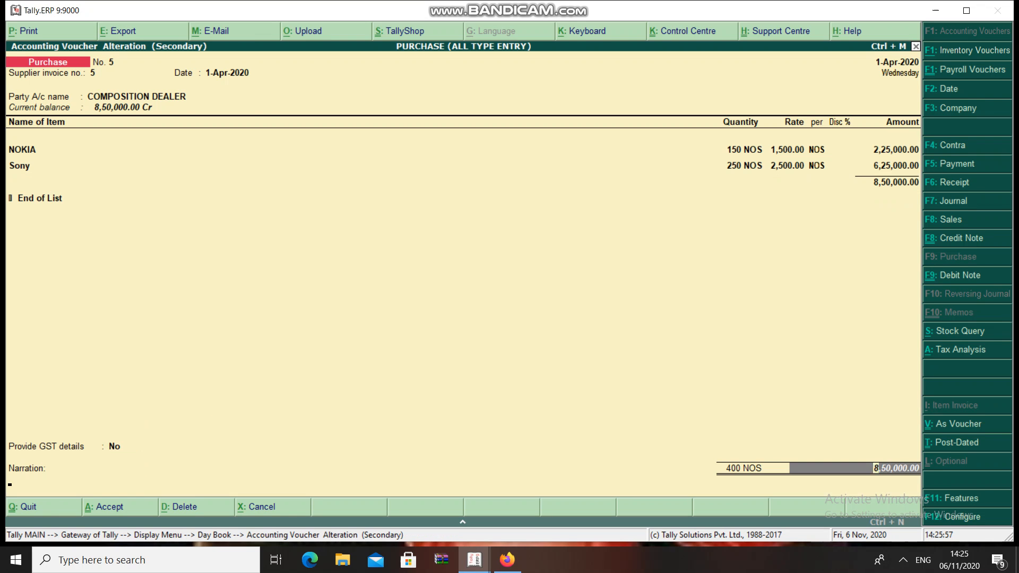
key(Return)
key(Return)
key(Return)
- Open the UNREGISTERED DEALER purchase voucher No. 6 from the Day Book and go to its supplier invoice number
key(Down)
key(Return)
key(Return)
key(Return)
key(Return)
key(Return)
key(Return)
key(Return)
key(Return)
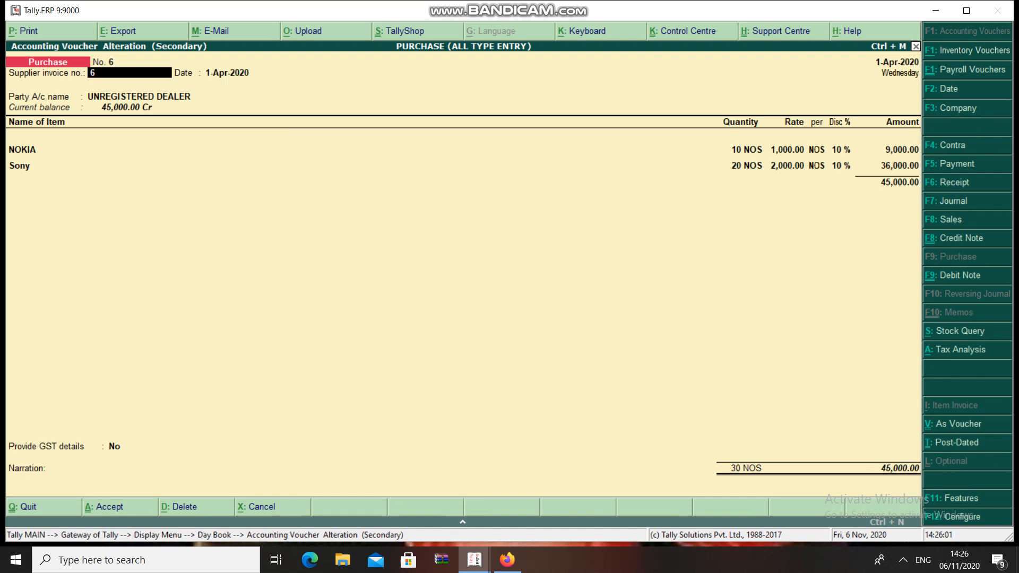
- Review the party details and NOKIA line of voucher No. 6 and continue to the Sony line's rate
key(Return)
key(Return)
key(Return)
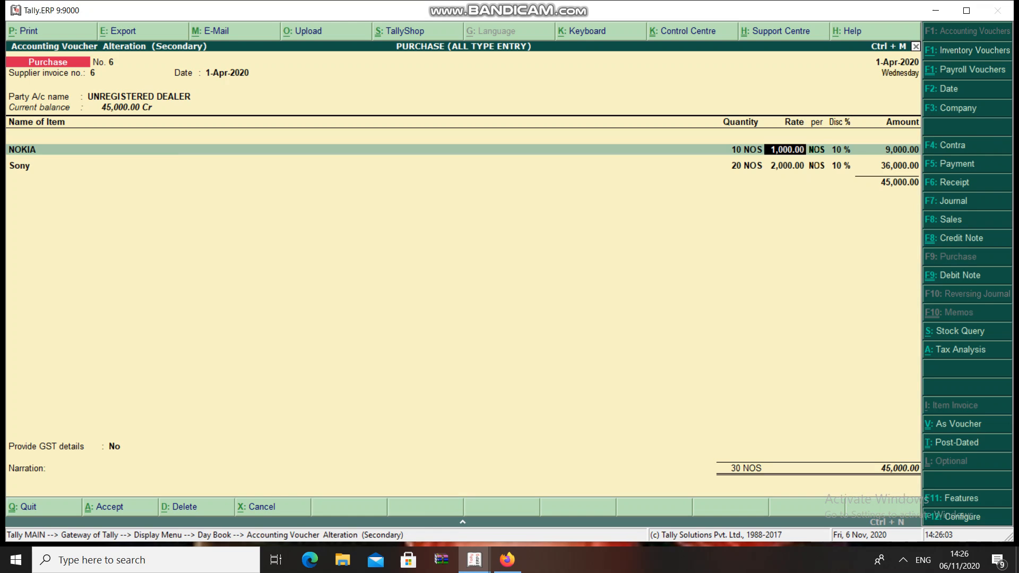
key(Return)
key(Return)
key(Return)
key(Return)
key(Return)
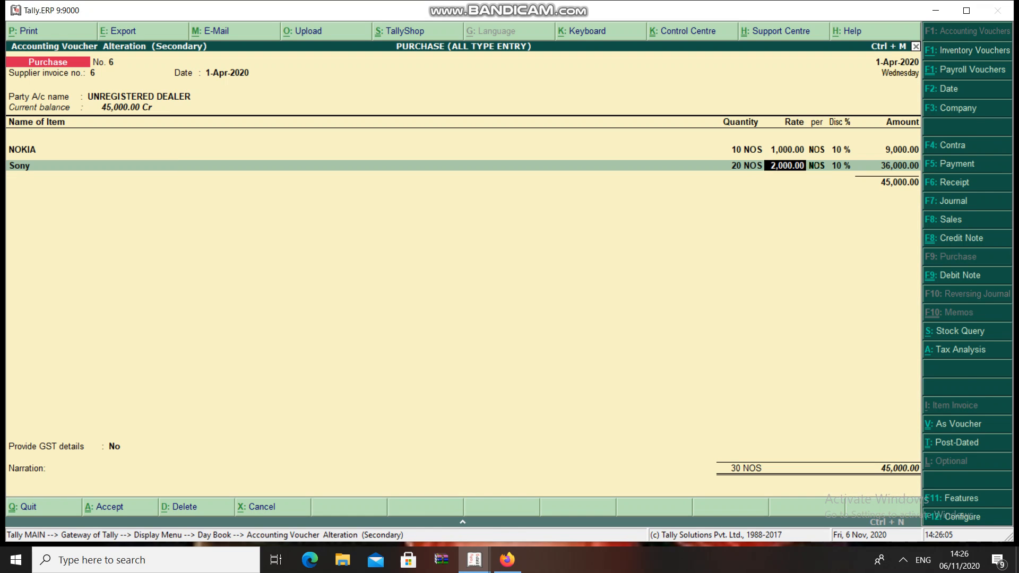
- Check the Sony line's discount, amount and ledger allocation and accept purchase voucher No. 6
key(Return)
key(Return)
key(Return)
key(Return)
key(Return)
key(Return)
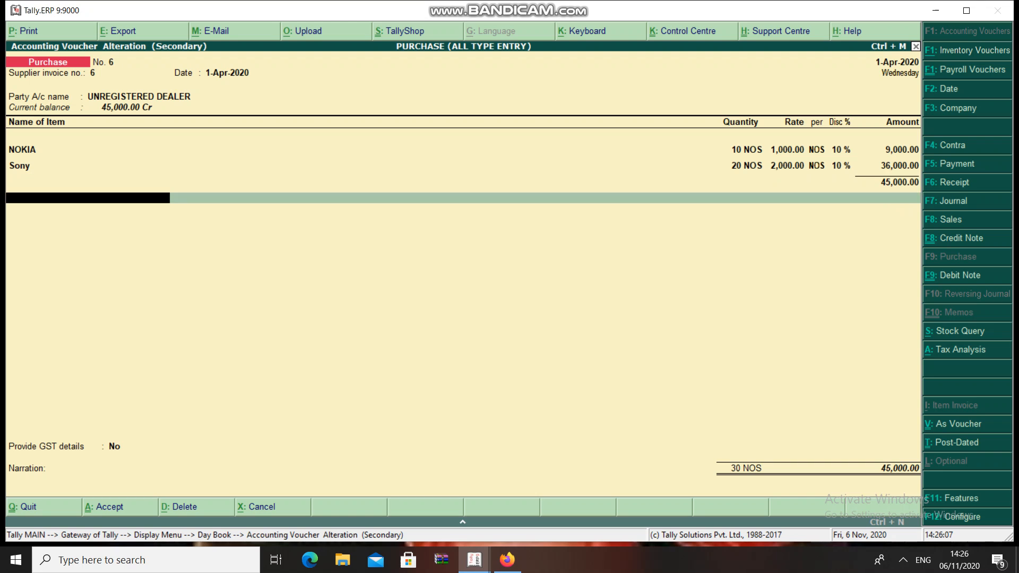
key(Return)
- Open the SOCH purchase voucher No. 7 and check its supplier invoice details up to the credited party ledger
key(Down)
key(Return)
key(Return)
key(Return)
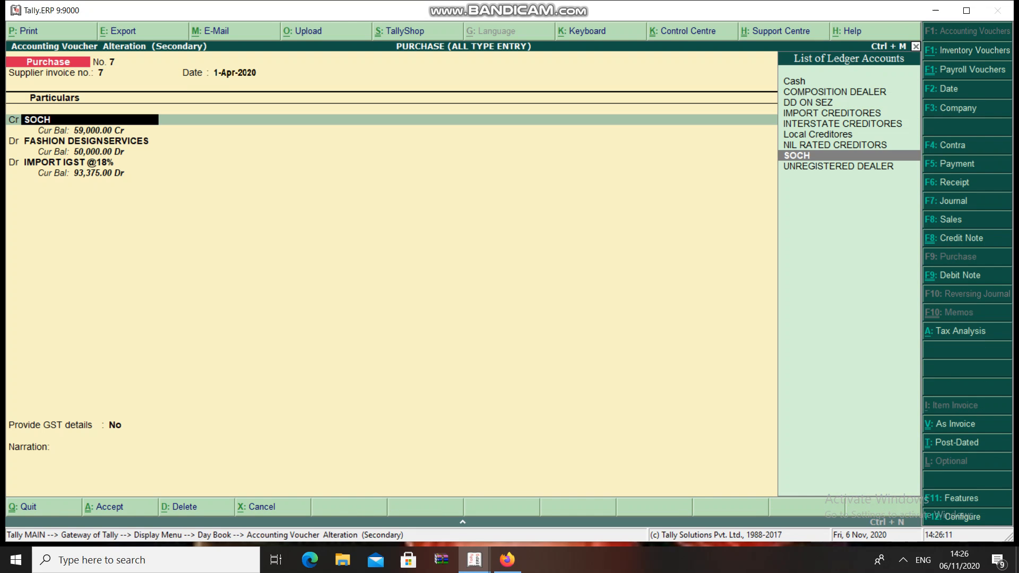
- Check the SOCH credit and the FASHION DESIGNSERVICES debit with its tax classification in purchase voucher No. 7
key(Return)
key(Return)
key(Return)
key(Return)
key(Return)
key(Return)
key(Return)
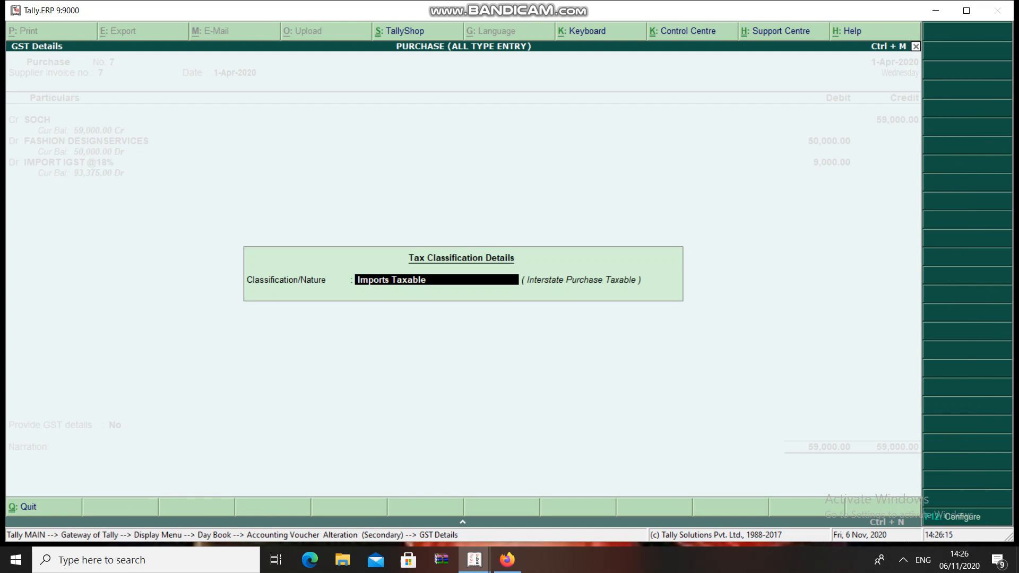
key(Return)
key(Return)
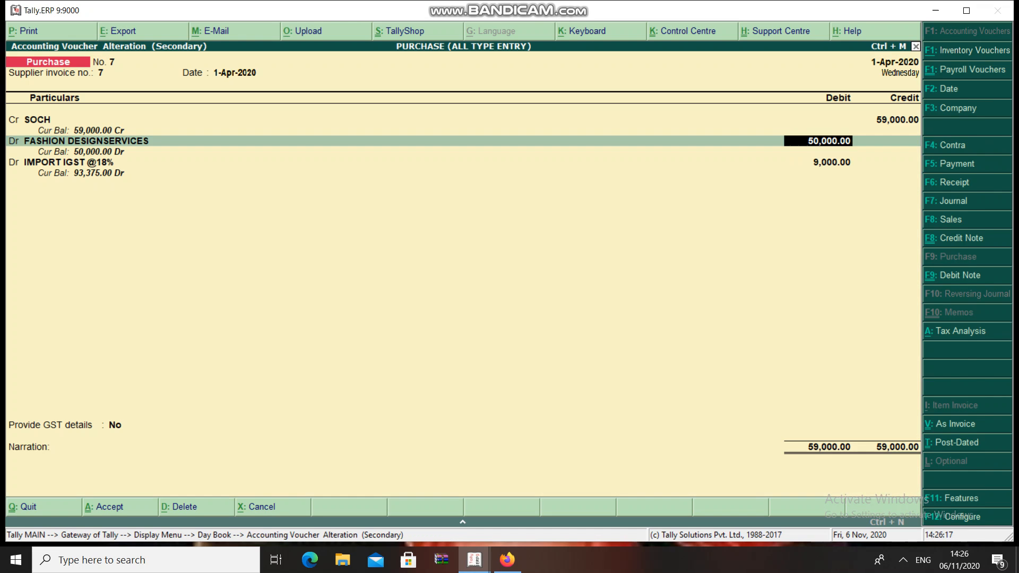
key(Return)
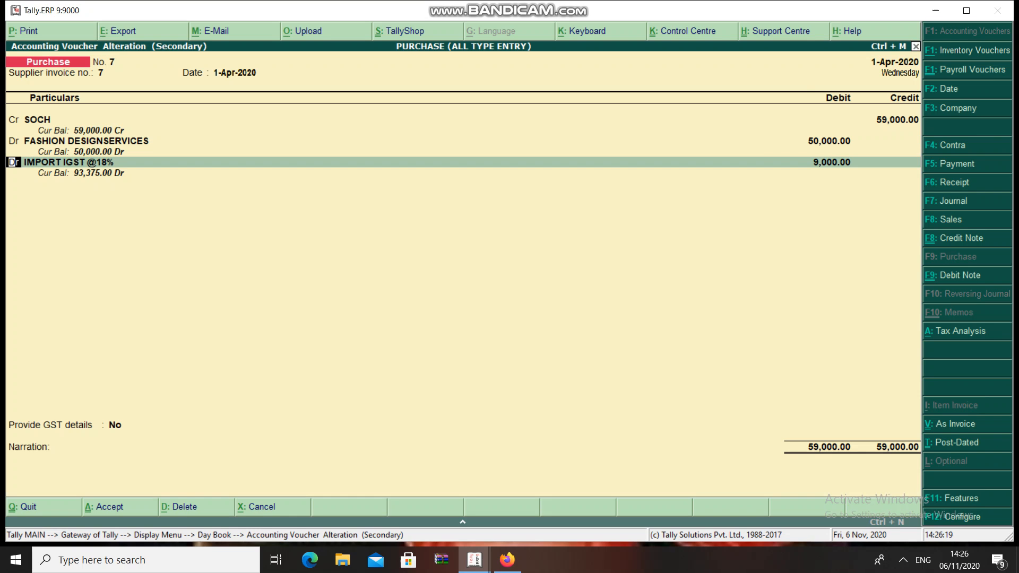
key(Return)
key(Return)
key(Return)
key(Return)
key(Return)
key(Return)
- Open the DD ON SEZ purchase voucher No. 8 from the Day Book and go to the other references in its party details
key(Down)
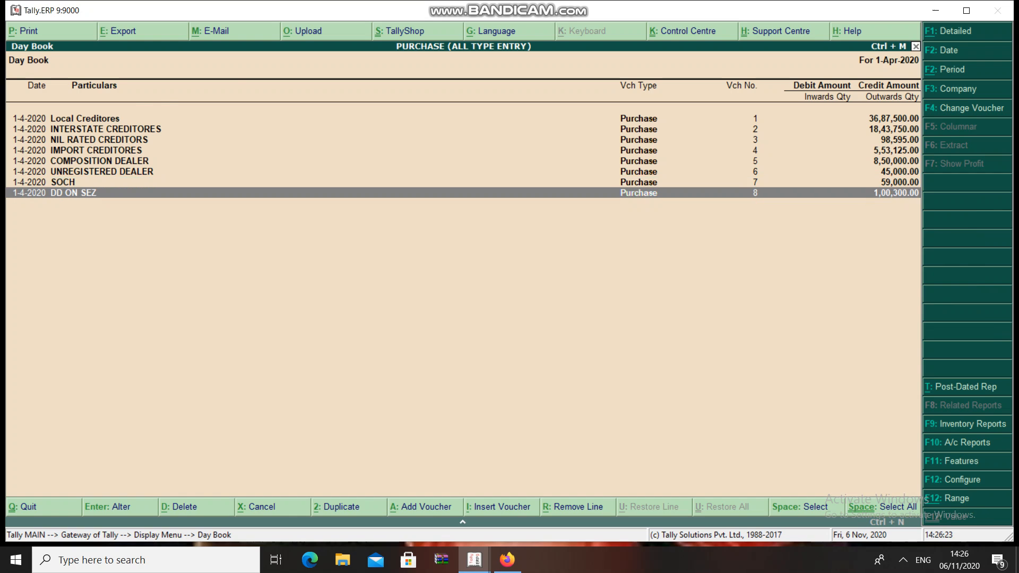
key(Return)
key(Return)
key(Return)
key(Return)
key(Return)
key(Return)
key(Return)
key(Return)
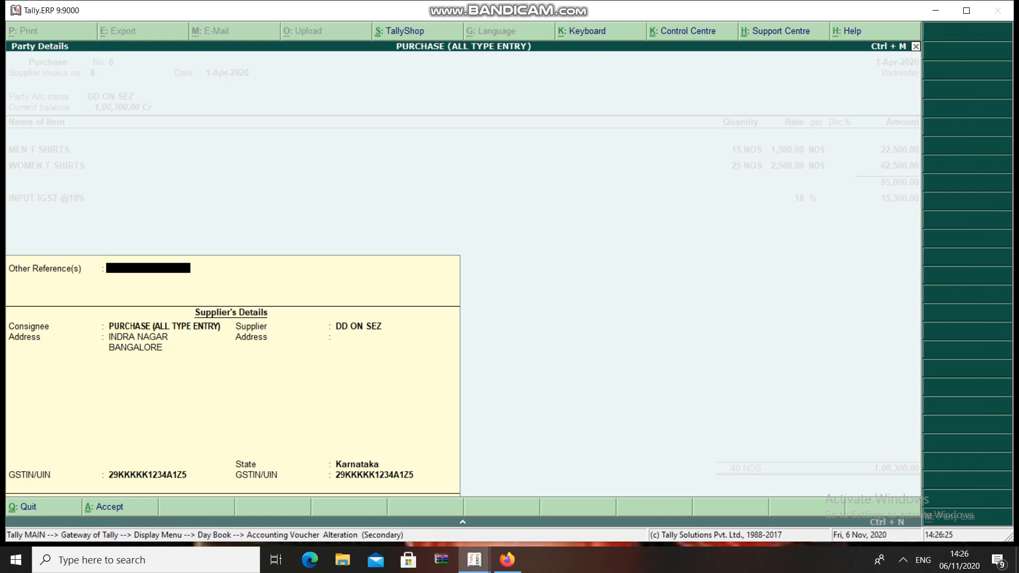
- Review the supplier's details of voucher No. 8 and continue to the MEN T SHIRTS line's rate unit
key(Return)
key(Return)
key(Return)
key(Return)
key(Return)
key(Return)
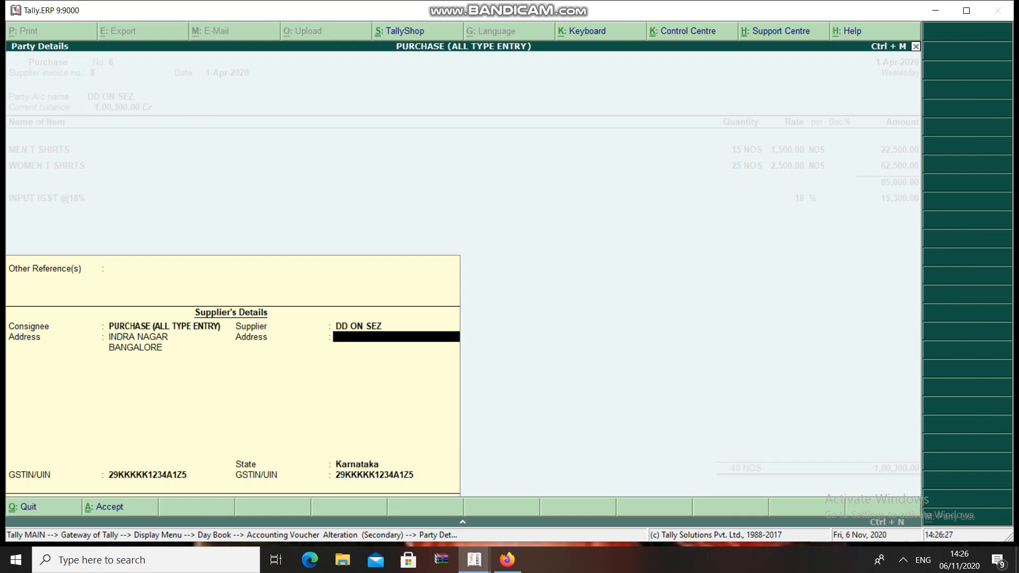
key(Return)
key(Return)
key(Return)
key(Return)
key(Return)
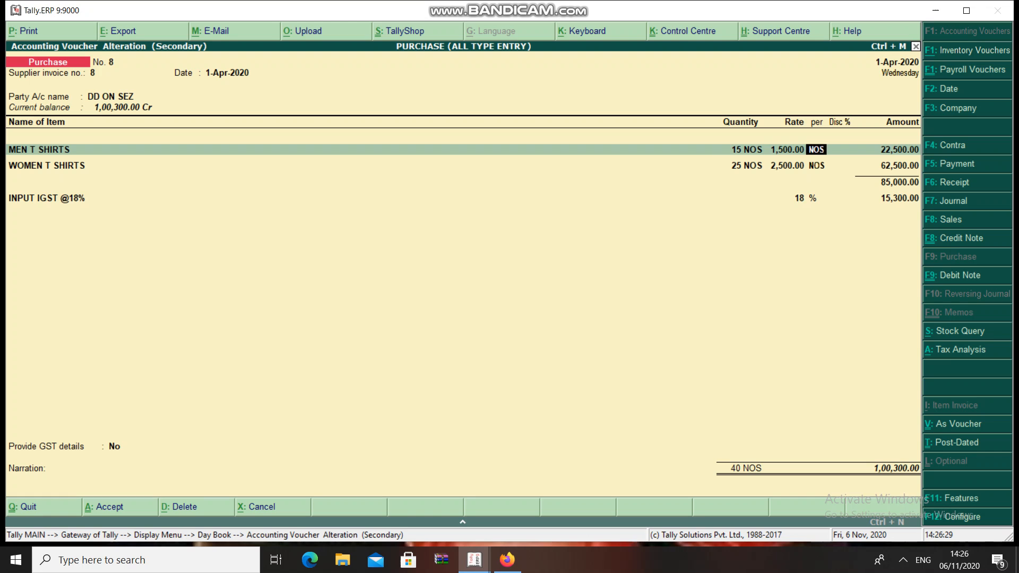
- Check the MEN T SHIRTS amount and its PURCHASES FROM SEZ allocation up to the taxable value in the tax classification
key(Return)
key(Return)
key(Return)
key(Return)
key(Return)
key(Return)
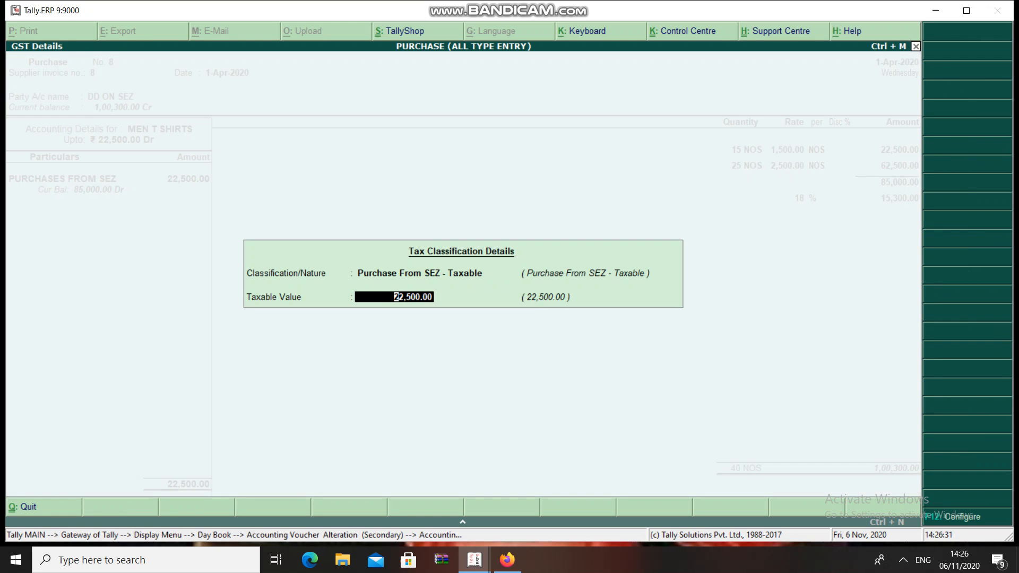
- Close the MEN T SHIRTS accounting allocation and review the WOMEN T SHIRTS line up to its amount
key(Return)
key(Return)
key(Return)
key(Return)
key(Return)
key(Return)
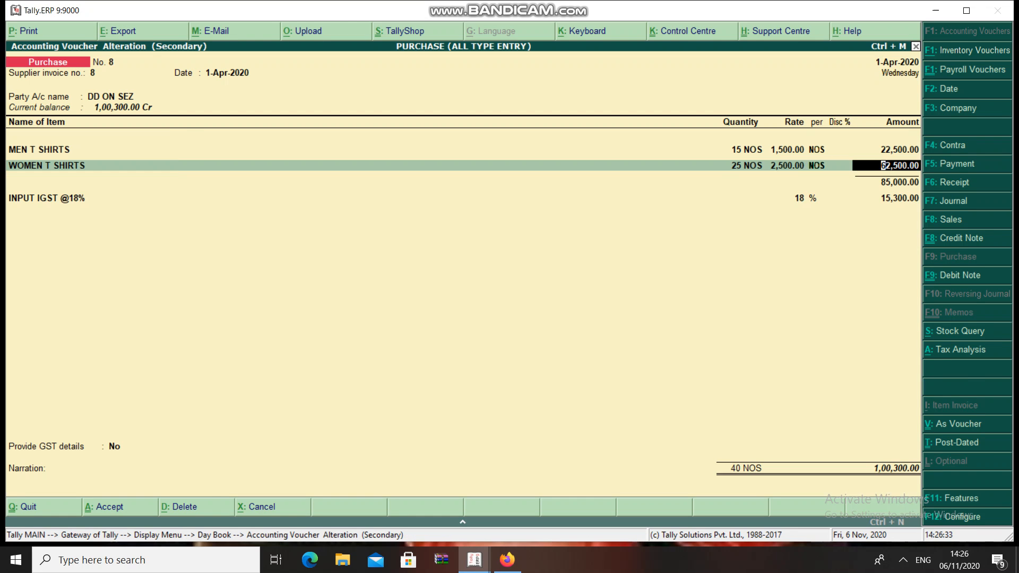
key(Return)
key(Return)
key(Return)
key(Return)
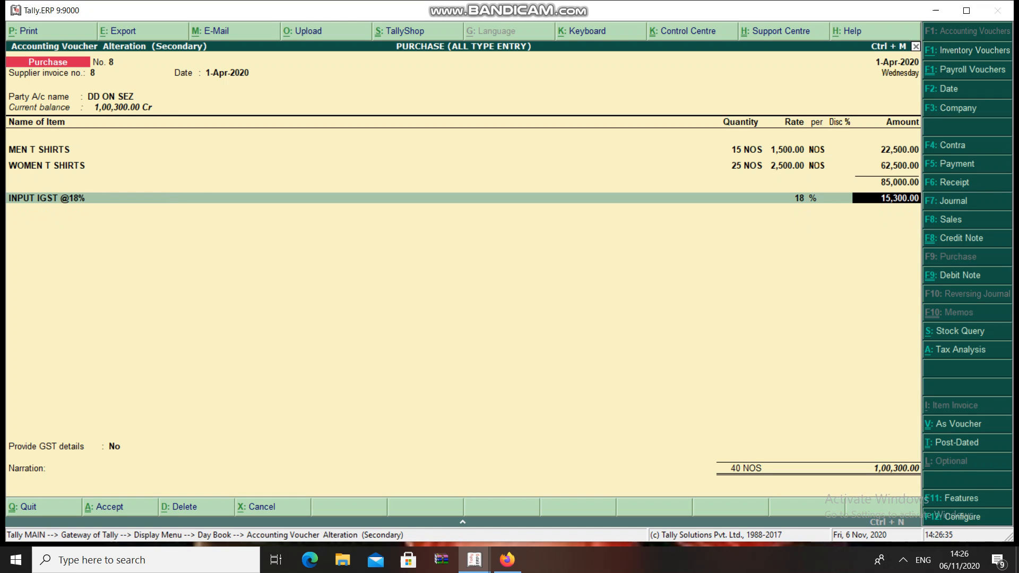
key(Return)
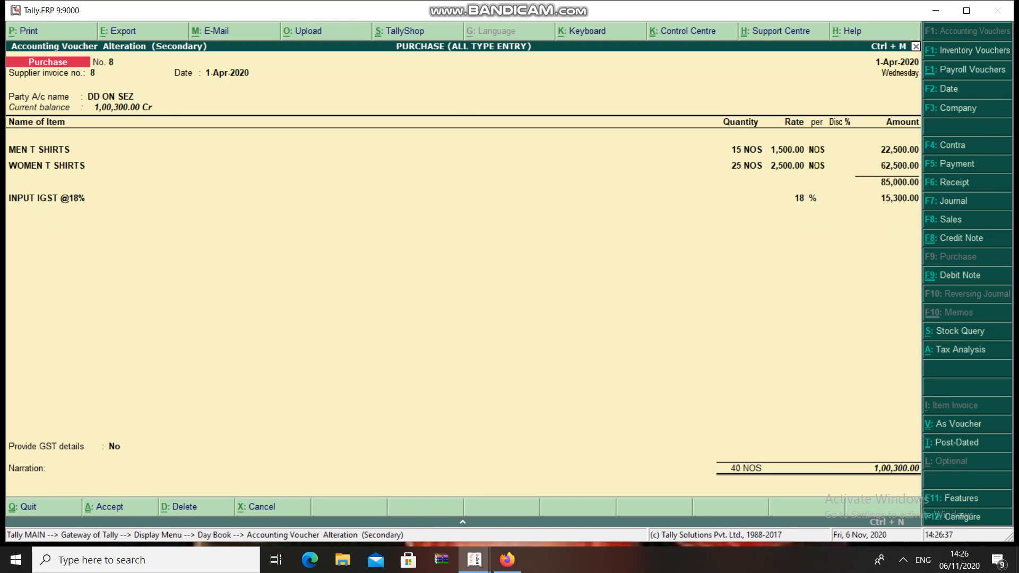
key(Return)
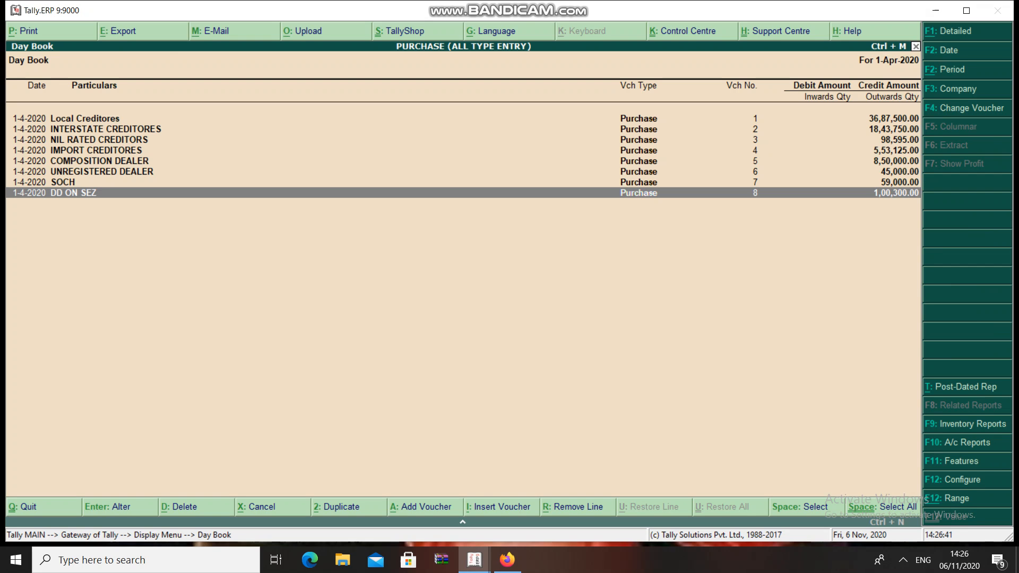
click(935, 10)
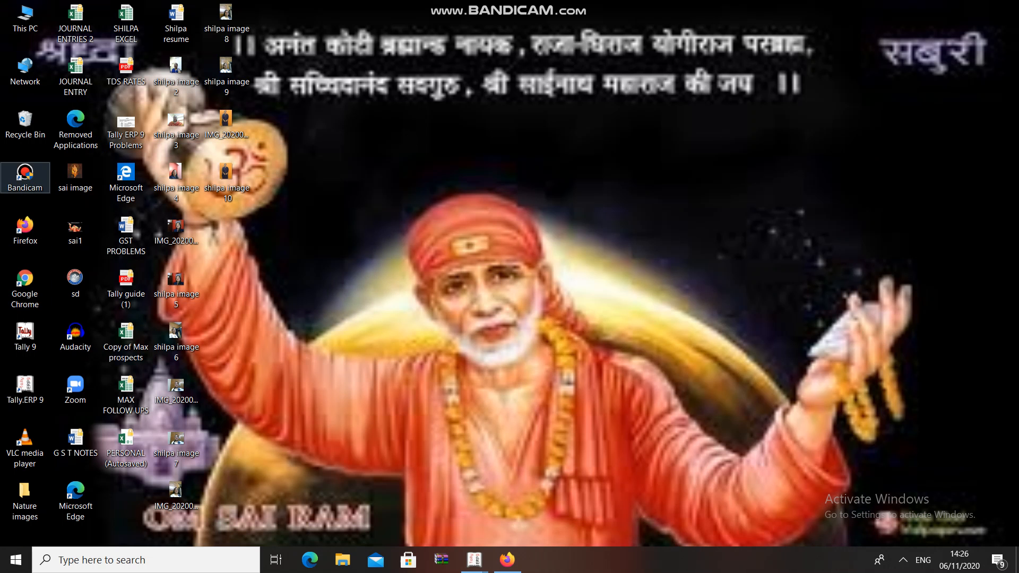